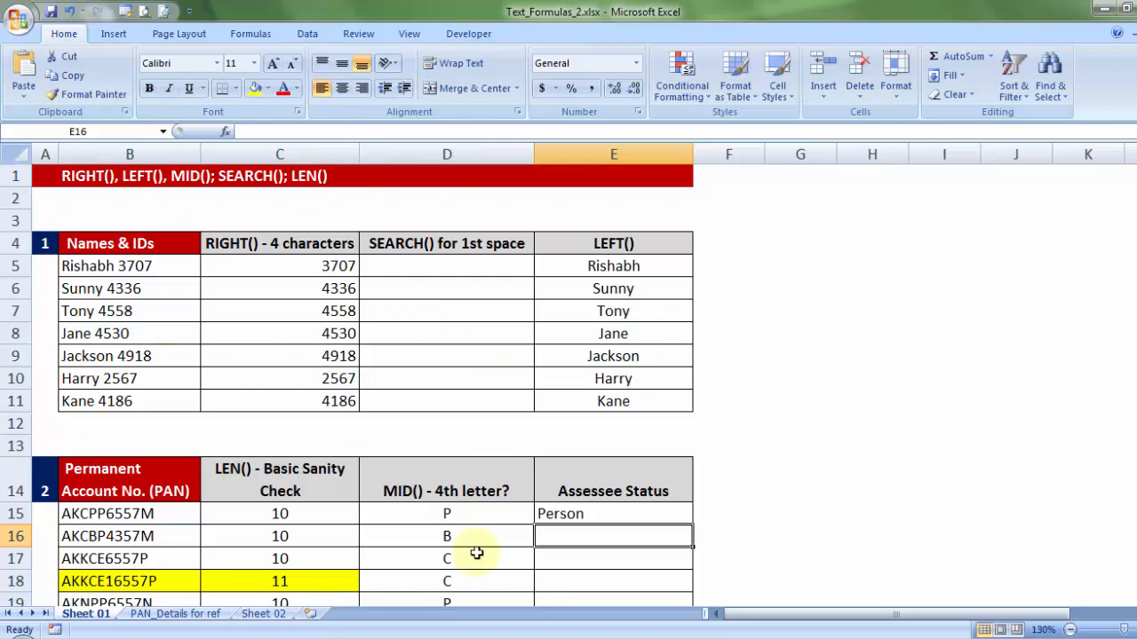
# Open Sheet 02 and review the SEARCH() vs. FIND() comparison table and the email ID table below it.
pyautogui.click(263, 614)
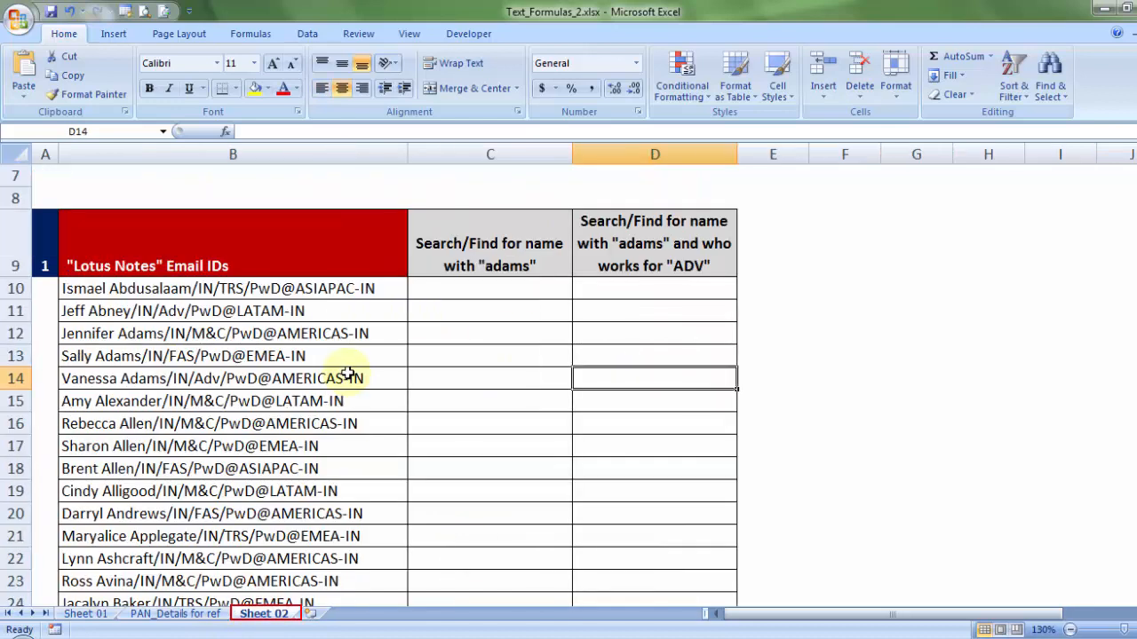
pyautogui.scroll(3, 350, 370)
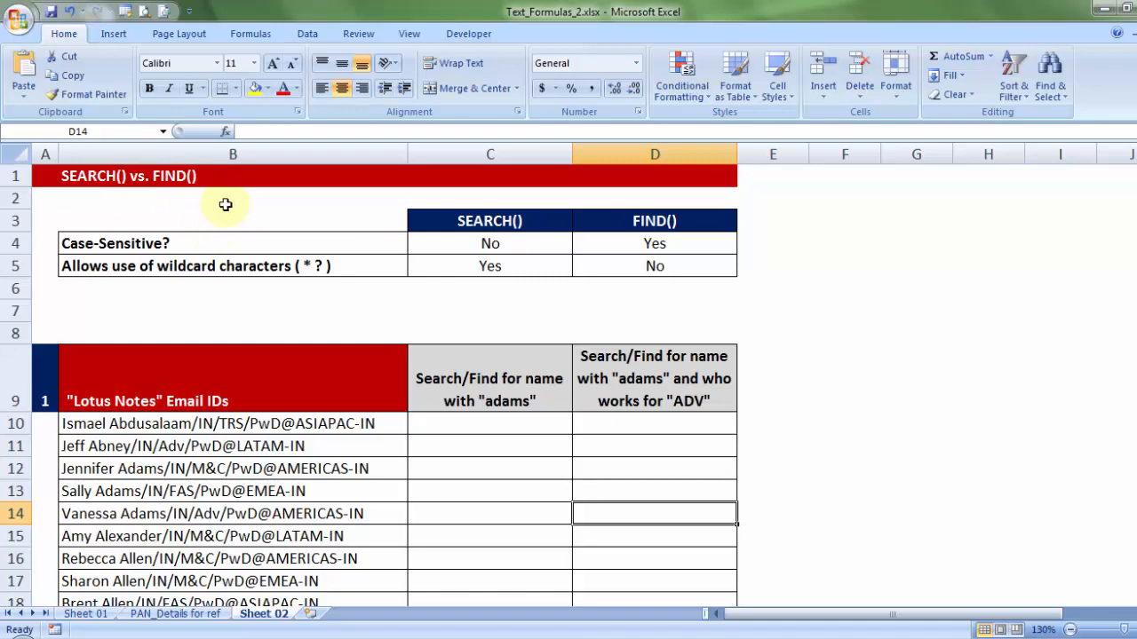
pyautogui.click(123, 193)
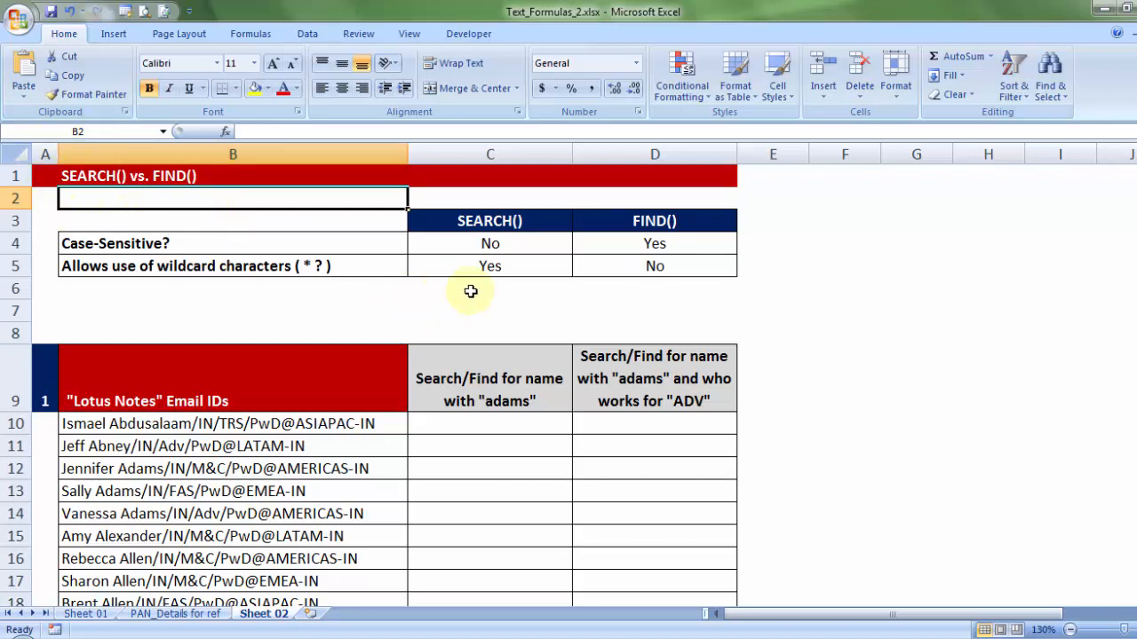
pyautogui.scroll(-2, 481, 291)
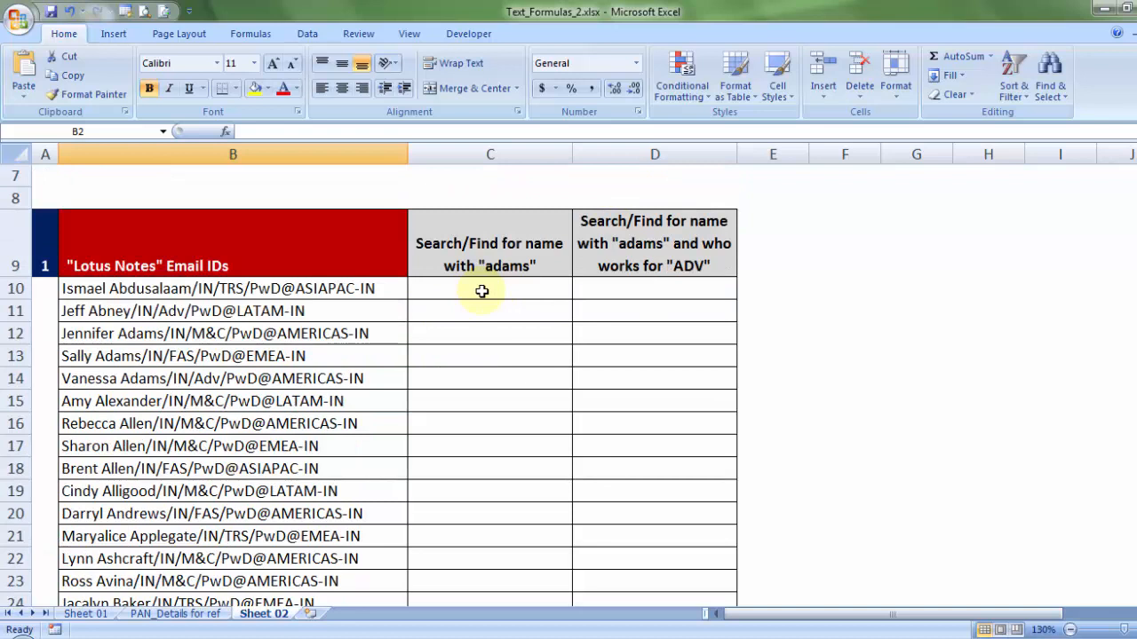
pyautogui.scroll(2, 481, 292)
pyautogui.moveTo(199, 212); pyautogui.dragTo(689, 270)
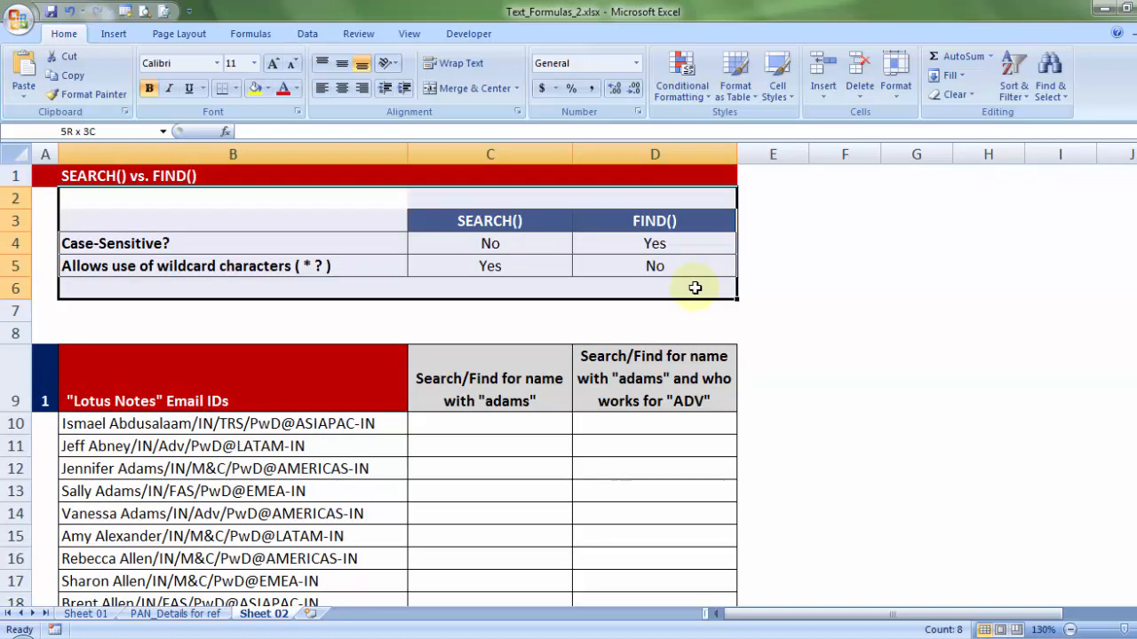
pyautogui.scroll(-2, 622, 363)
pyautogui.click(381, 333)
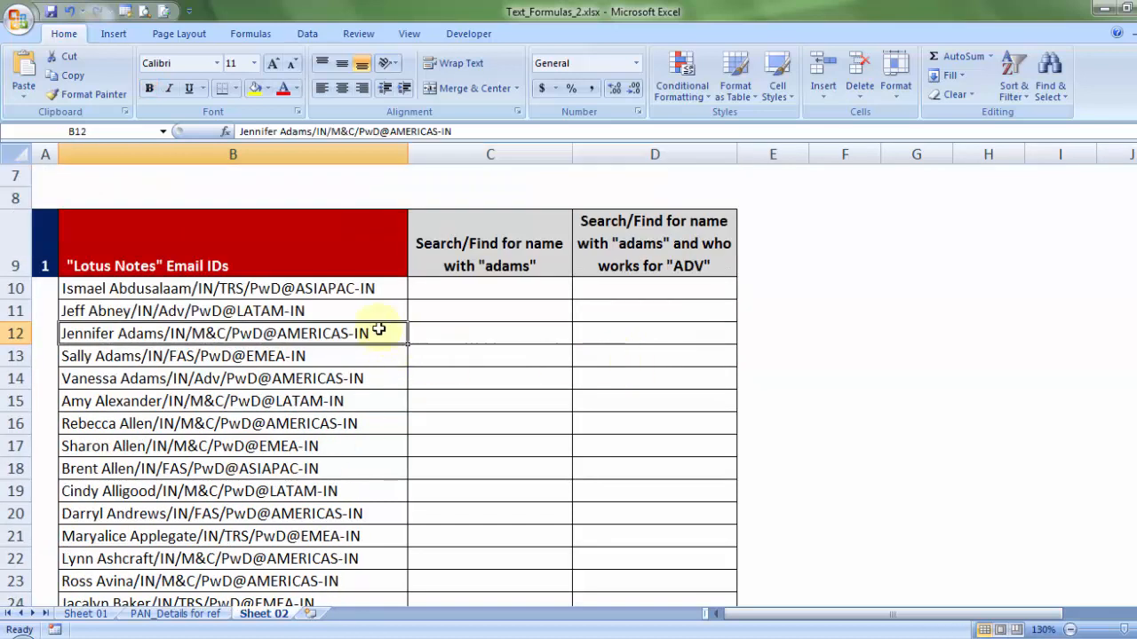
# Examine how the Lotus Notes email IDs in column B are structured, using the parts of the B10 entry.
pyautogui.moveTo(206, 291); pyautogui.dragTo(217, 573)
pyautogui.scroll(-1, 204, 342)
pyautogui.scroll(1, 204, 342)
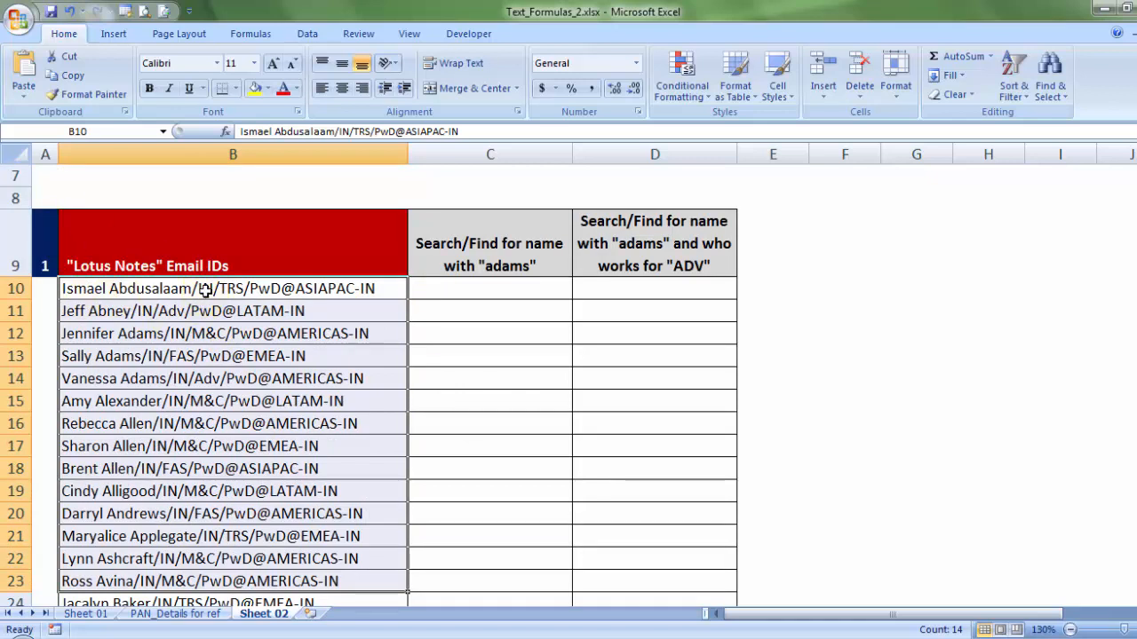
pyautogui.doubleClick(204, 289)
pyautogui.click(190, 288)
pyautogui.moveTo(193, 289); pyautogui.dragTo(394, 294)
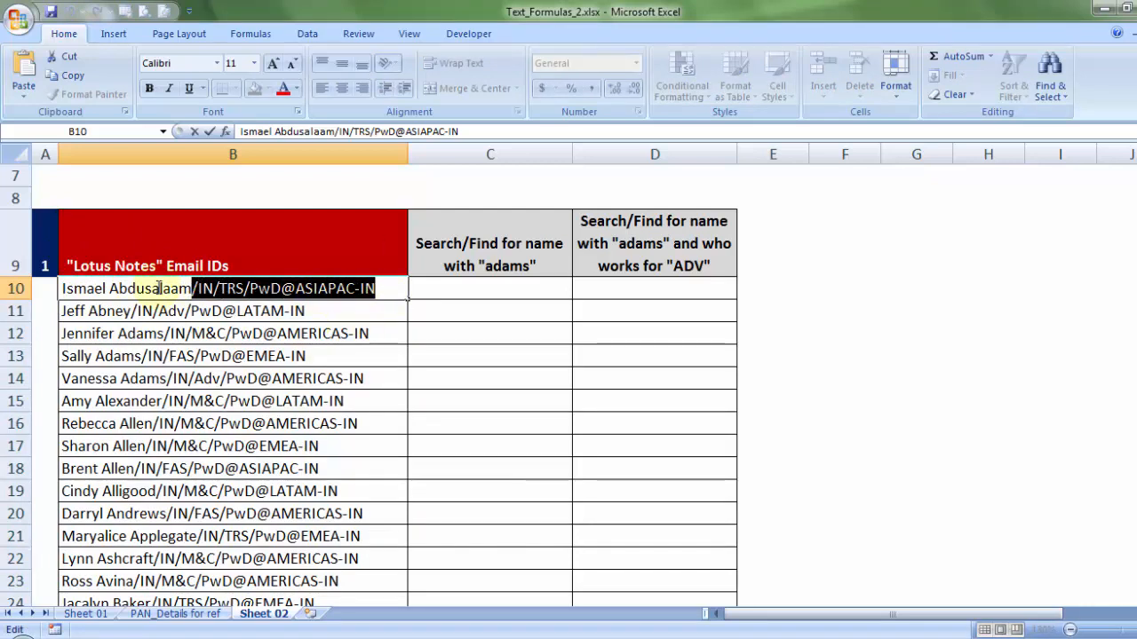
pyautogui.click(202, 288)
pyautogui.moveTo(197, 289); pyautogui.dragTo(245, 289)
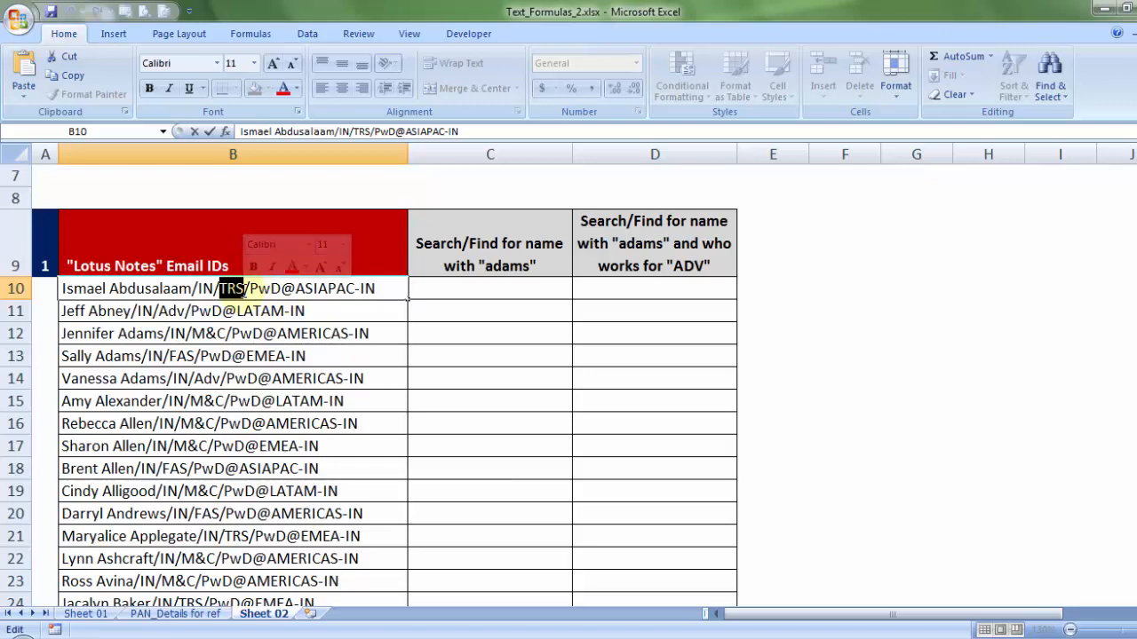
pyautogui.moveTo(250, 288); pyautogui.dragTo(386, 291)
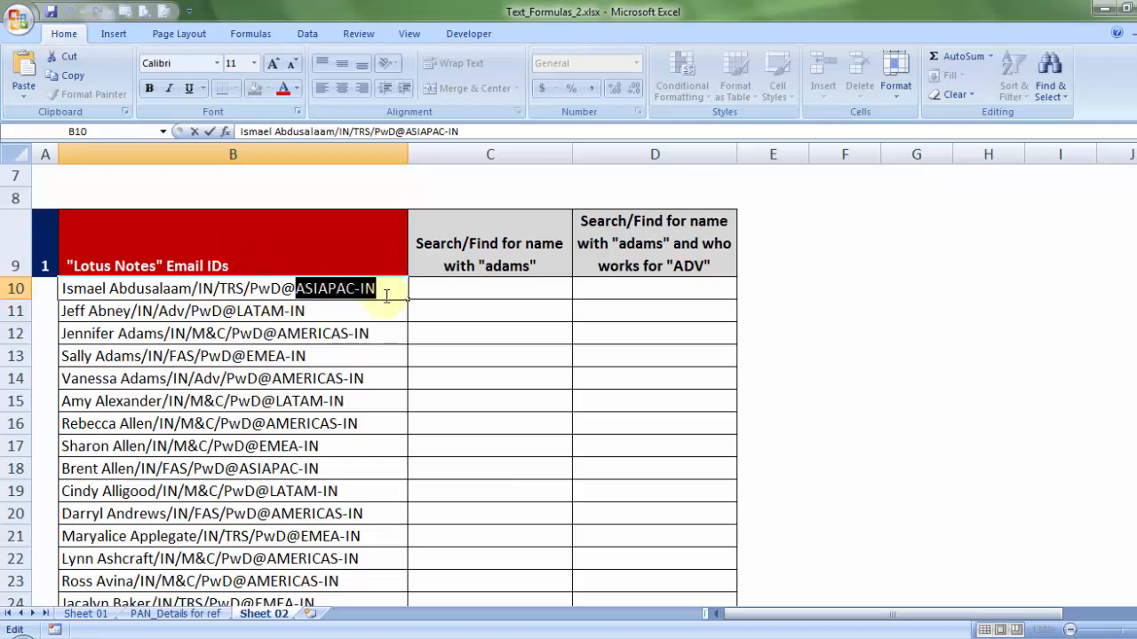
pyautogui.click(373, 334)
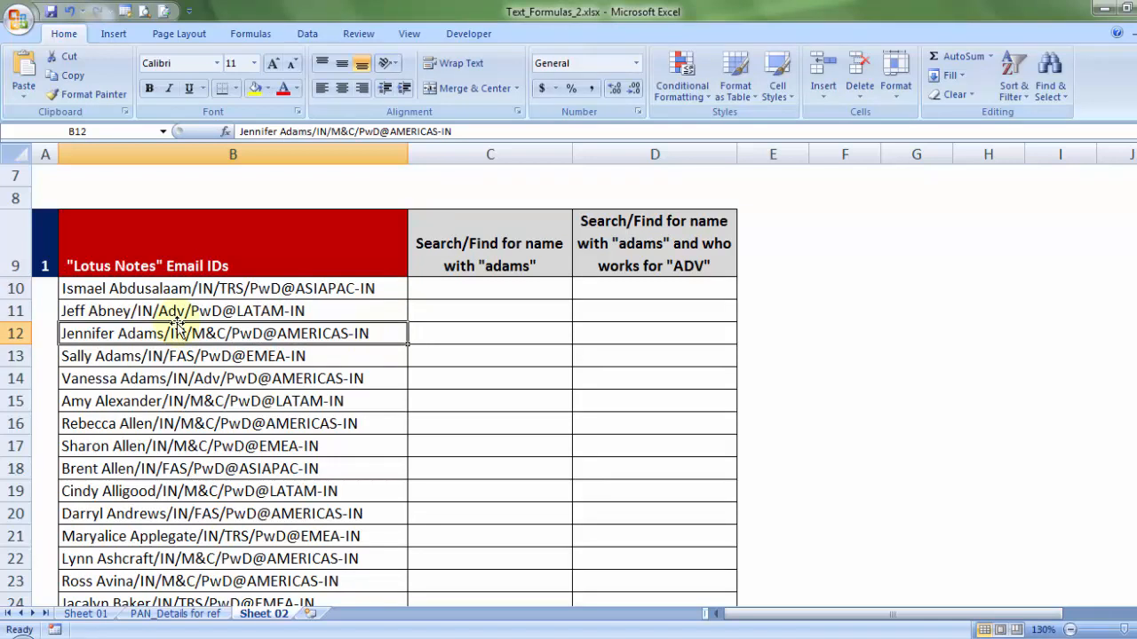
# Enter a FIND formula in C10 that looks in B10 for the header's surname with a capital A, and fill it down to C24.
pyautogui.click(460, 286)
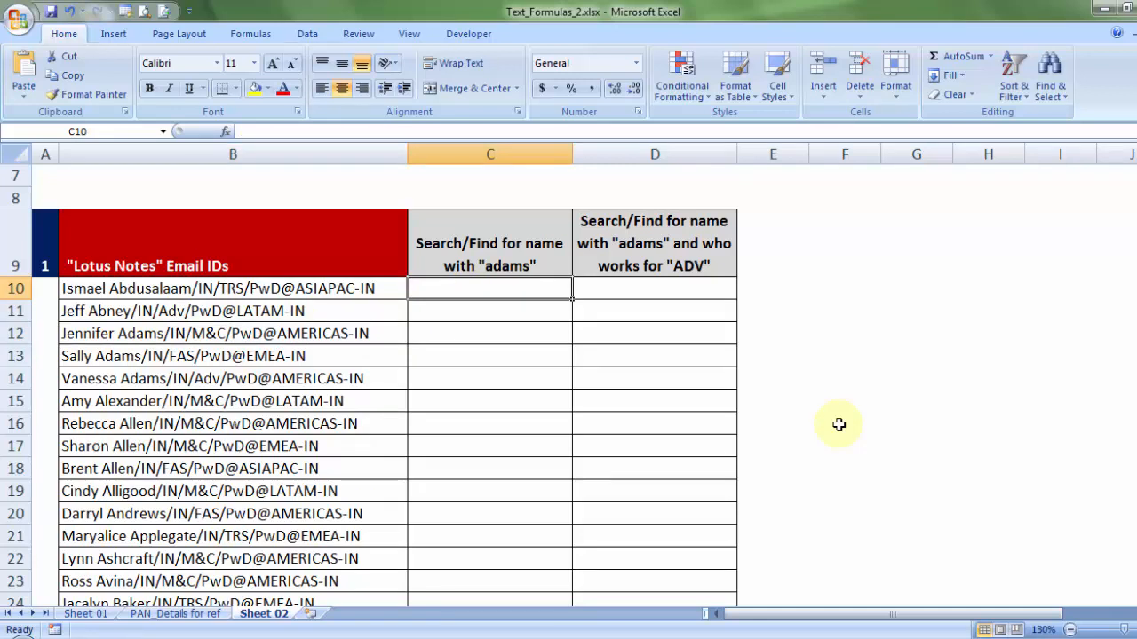
pyautogui.write('=fin')
pyautogui.press('Tab')
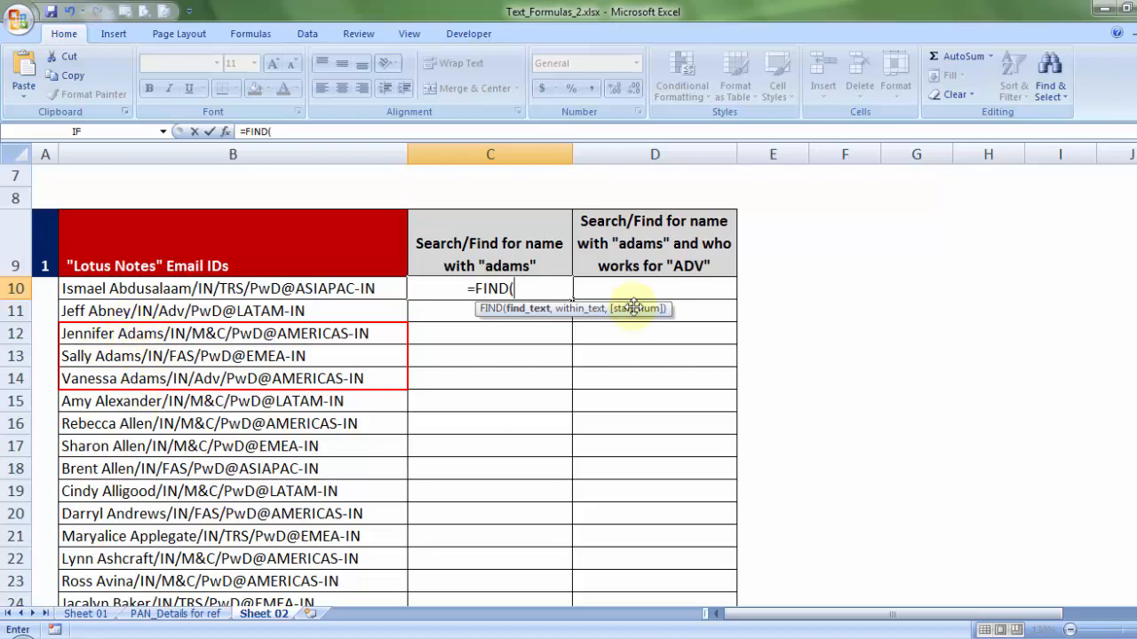
pyautogui.write('"A')
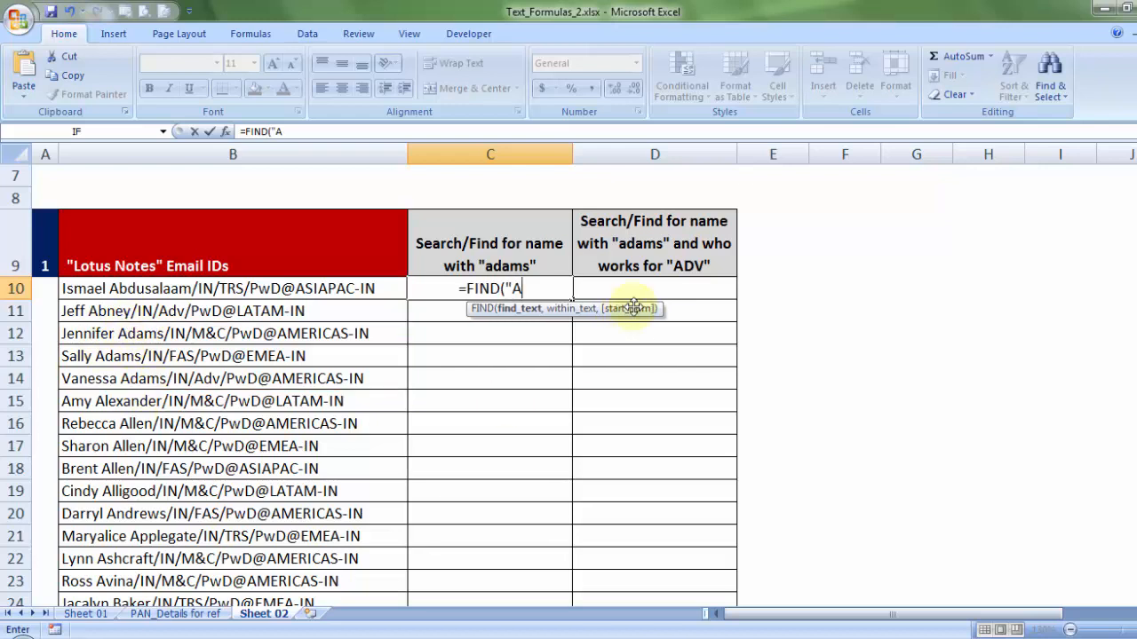
pyautogui.write('dams"')
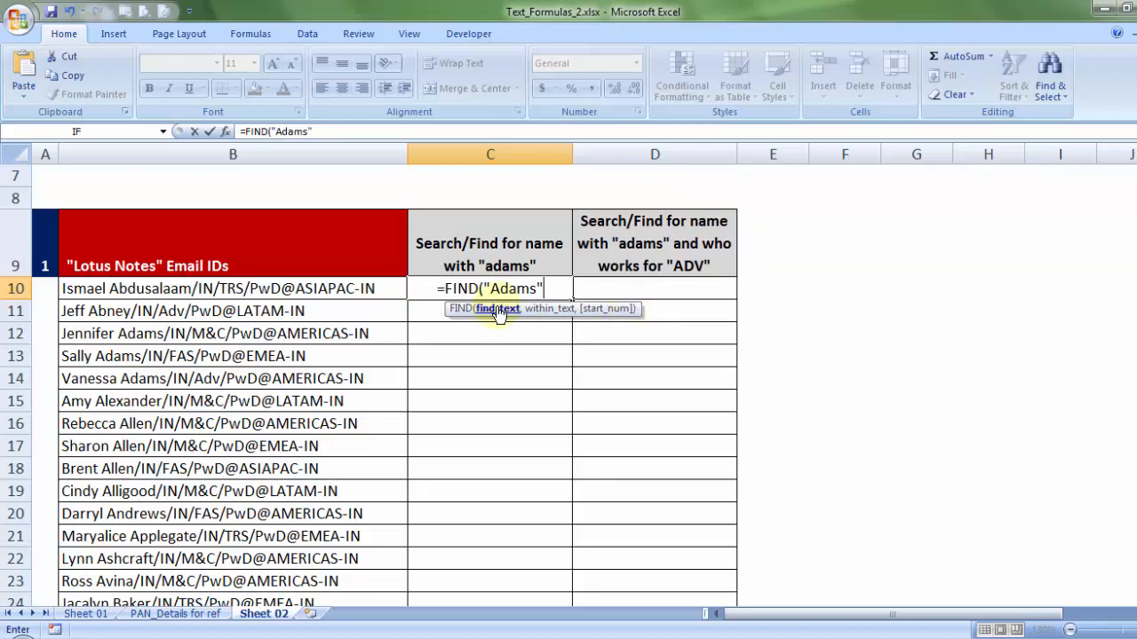
pyautogui.write(',')
pyautogui.click(273, 290)
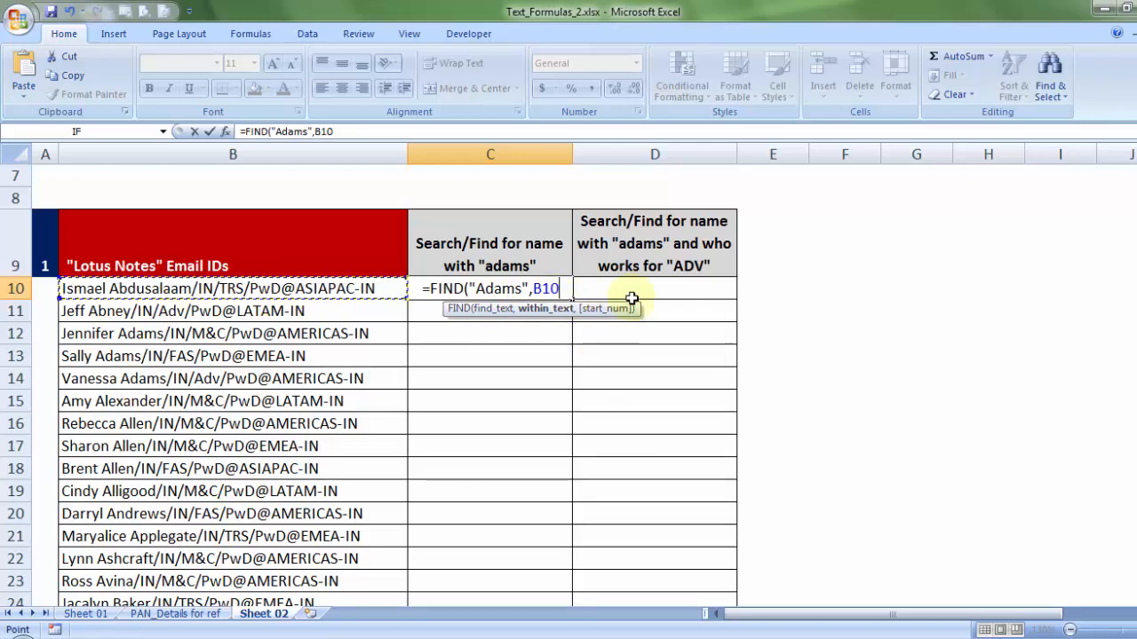
pyautogui.write(')')
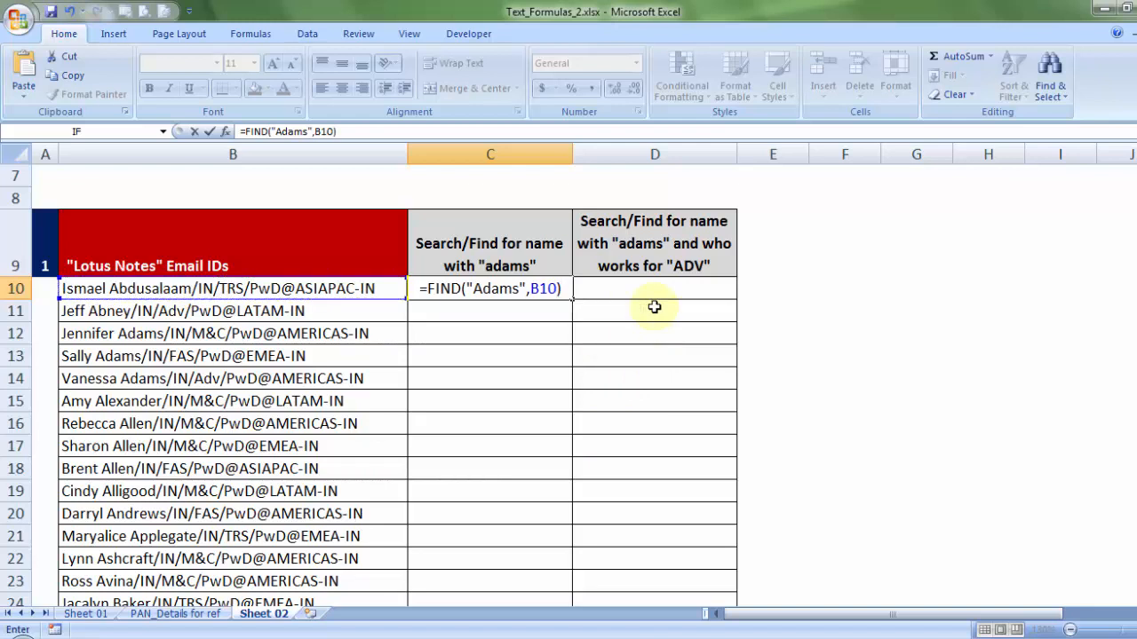
pyautogui.press('Return')
pyautogui.click(508, 289)
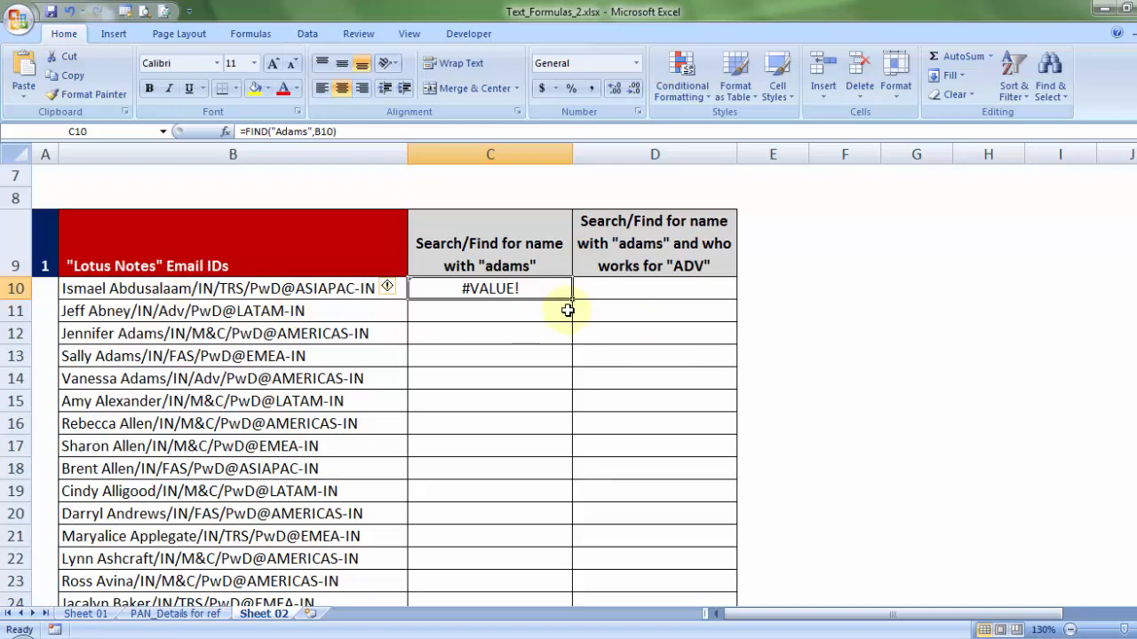
pyautogui.moveTo(574, 301); pyautogui.dragTo(564, 573)
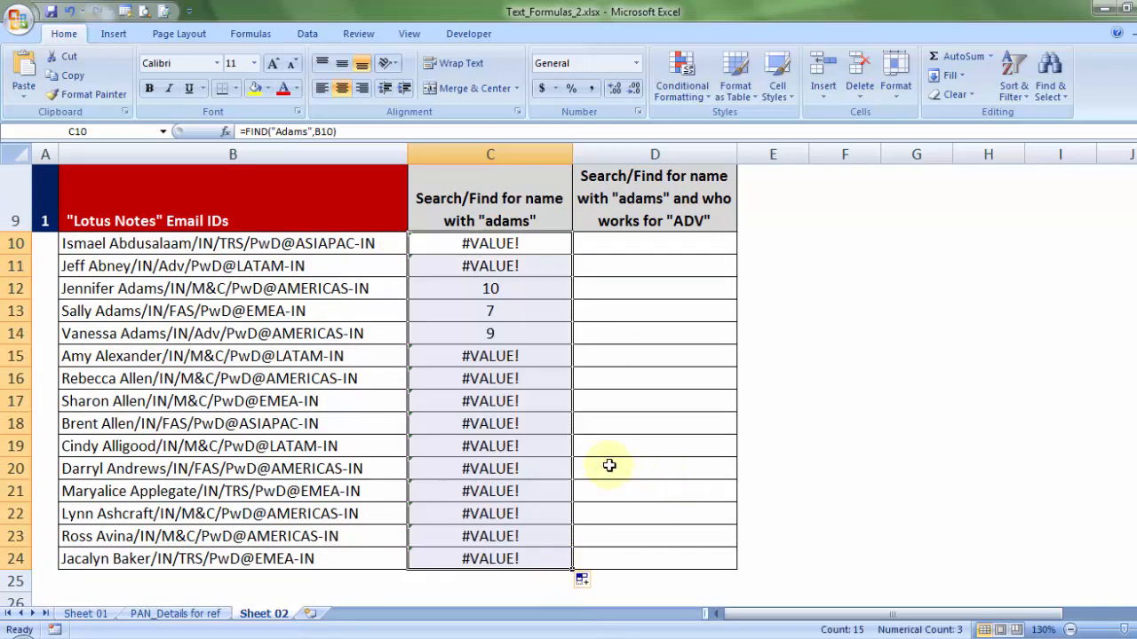
# Highlight the email IDs in B12:B14 with a yellow fill.
pyautogui.moveTo(251, 289); pyautogui.dragTo(245, 334)
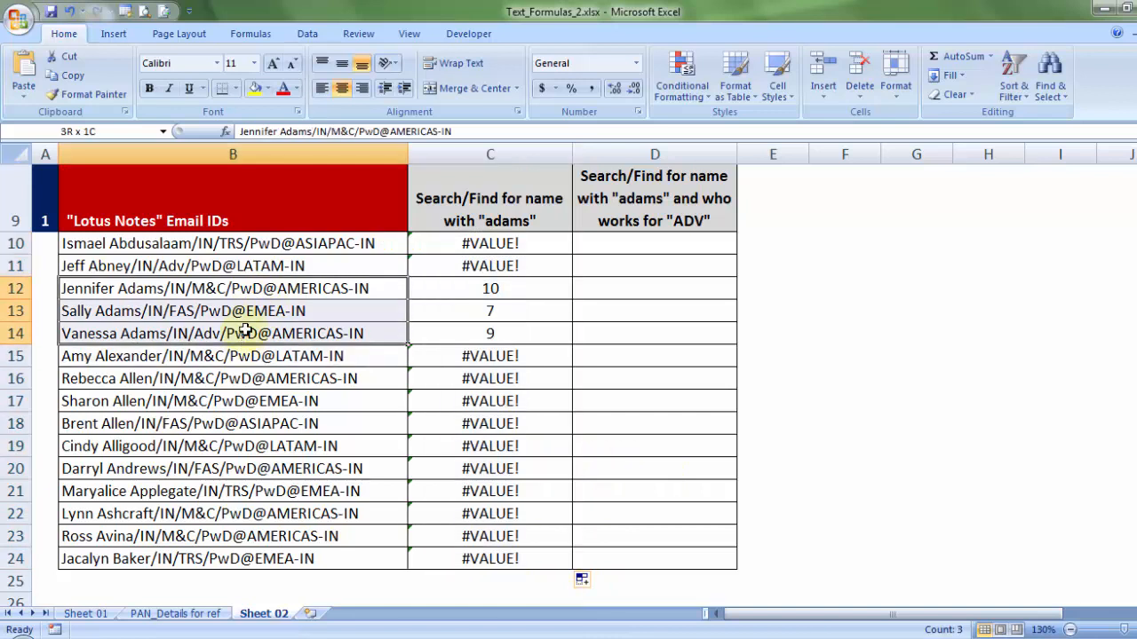
pyautogui.click(255, 88)
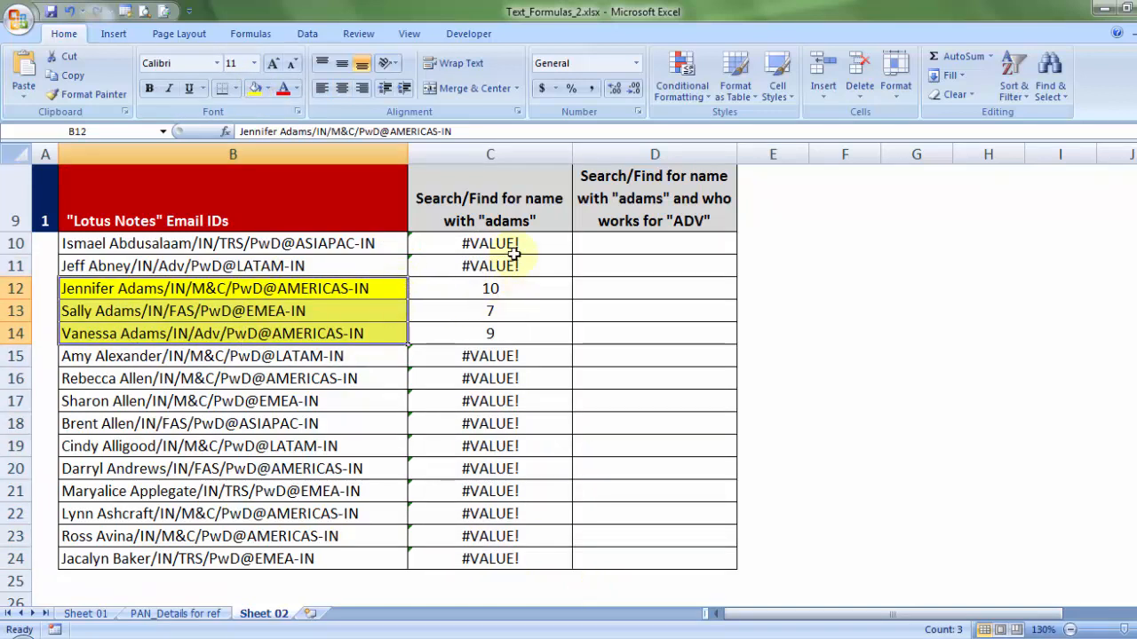
# Change the capital A of the find text in C10's FIND formula to lowercase and refill the formula down to C24.
pyautogui.scroll(1, 258, 308)
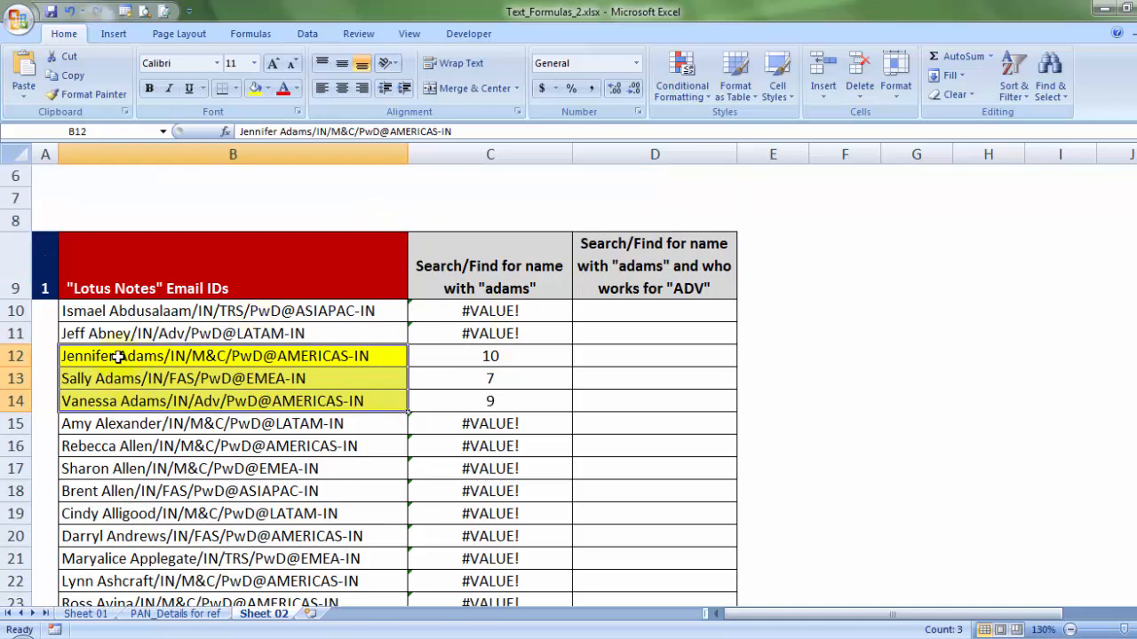
pyautogui.doubleClick(518, 311)
pyautogui.moveTo(473, 311); pyautogui.dragTo(481, 311)
pyautogui.write('a')
pyautogui.press('Return')
pyautogui.press('Up')
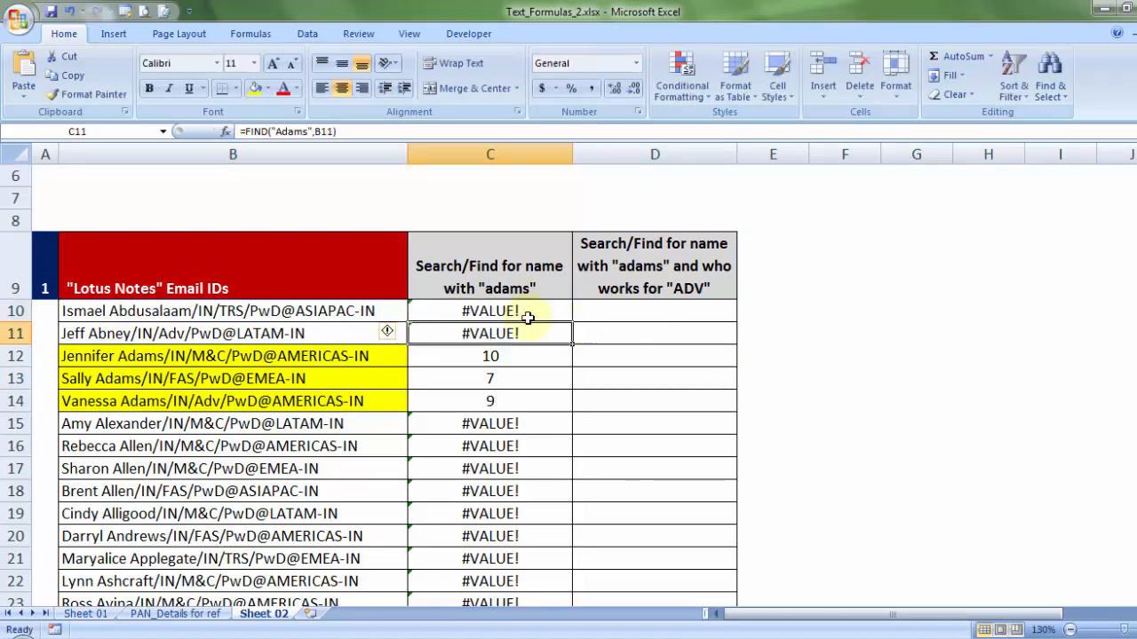
pyautogui.moveTo(573, 323); pyautogui.dragTo(542, 561)
pyautogui.moveTo(495, 250); pyautogui.dragTo(481, 564)
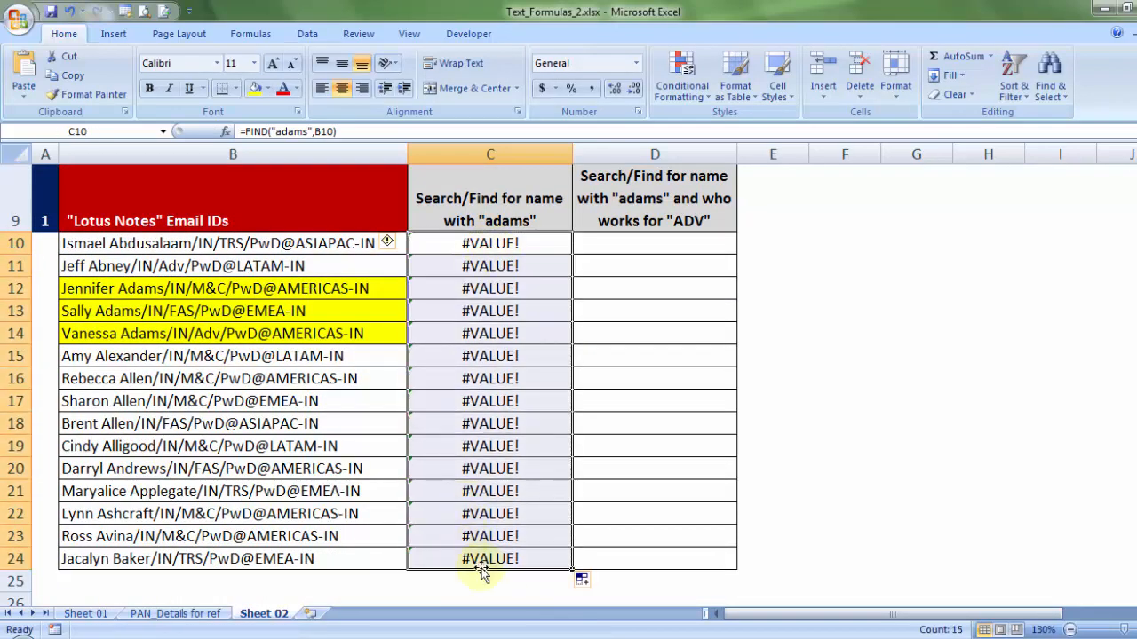
# Highlight the Case-Sensitive row of the comparison table, B4:D4, with a yellow fill.
pyautogui.scroll(3, 493, 331)
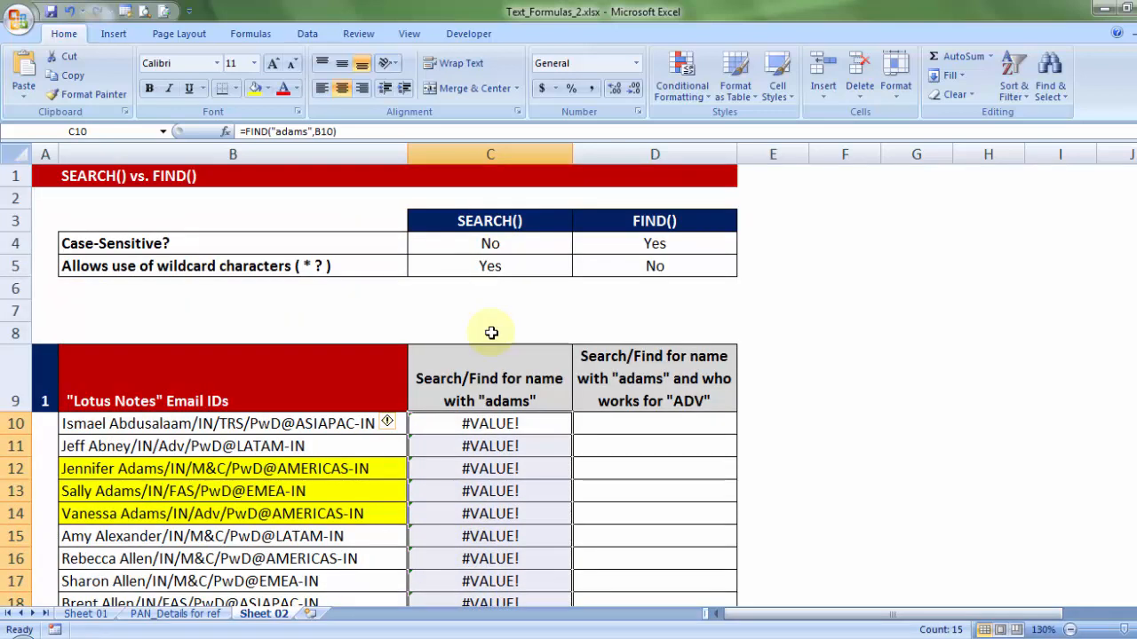
pyautogui.moveTo(310, 246); pyautogui.dragTo(613, 245)
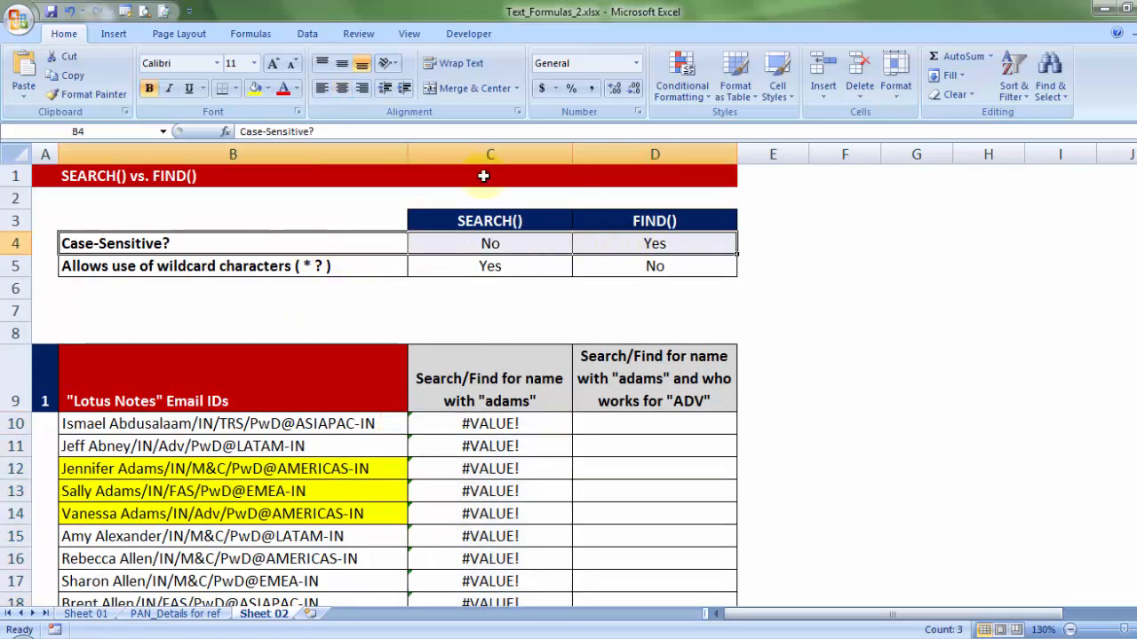
pyautogui.click(256, 88)
pyautogui.click(620, 249)
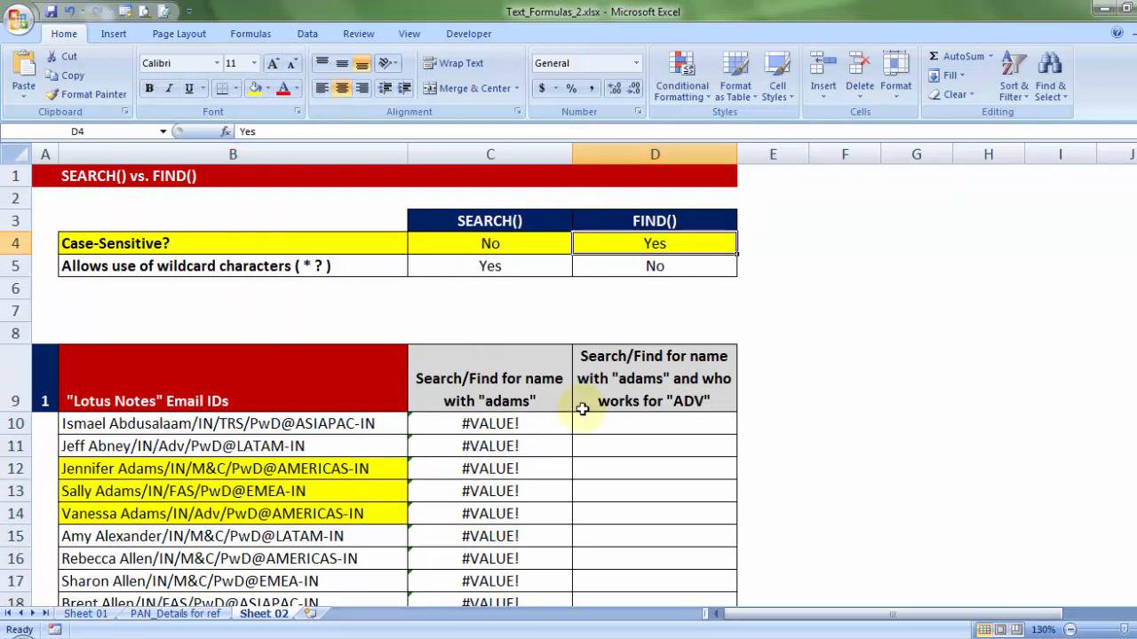
# Clear the FIND formulas from C10:C24.
pyautogui.scroll(-3, 582, 409)
pyautogui.moveTo(508, 287); pyautogui.dragTo(507, 556)
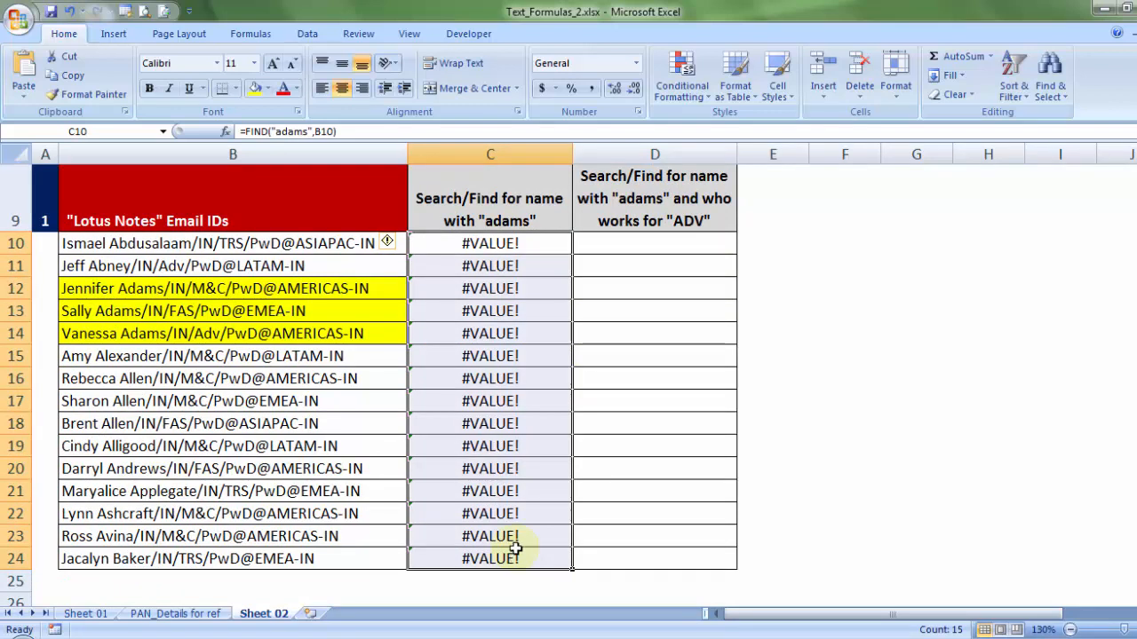
pyautogui.press('Delete')
# Enter a SEARCH formula in C10 that looks in B10 for the header's surname in lowercase, and fill it down to C24.
pyautogui.scroll(2, 500, 350)
pyautogui.click(493, 374)
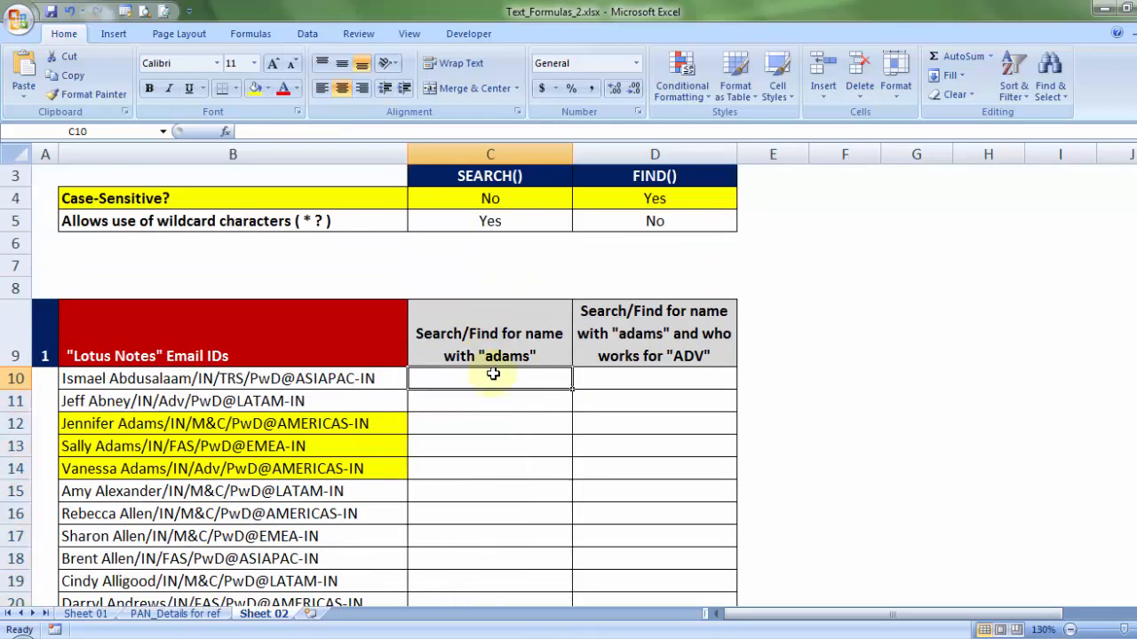
pyautogui.write('=searc')
pyautogui.press('Tab')
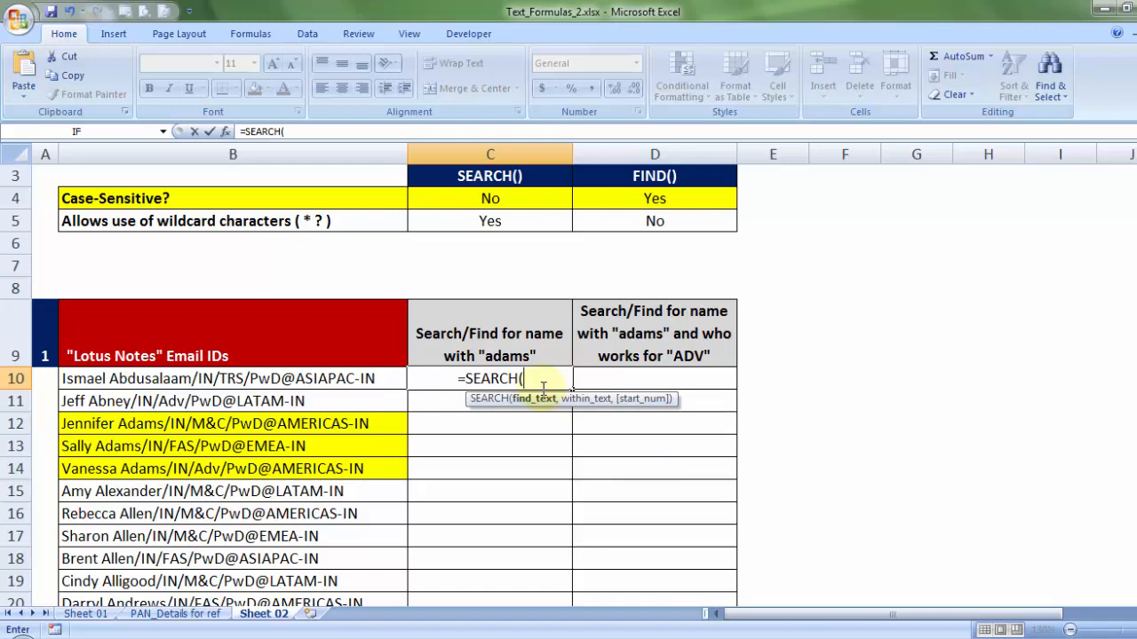
pyautogui.write('"adams"')
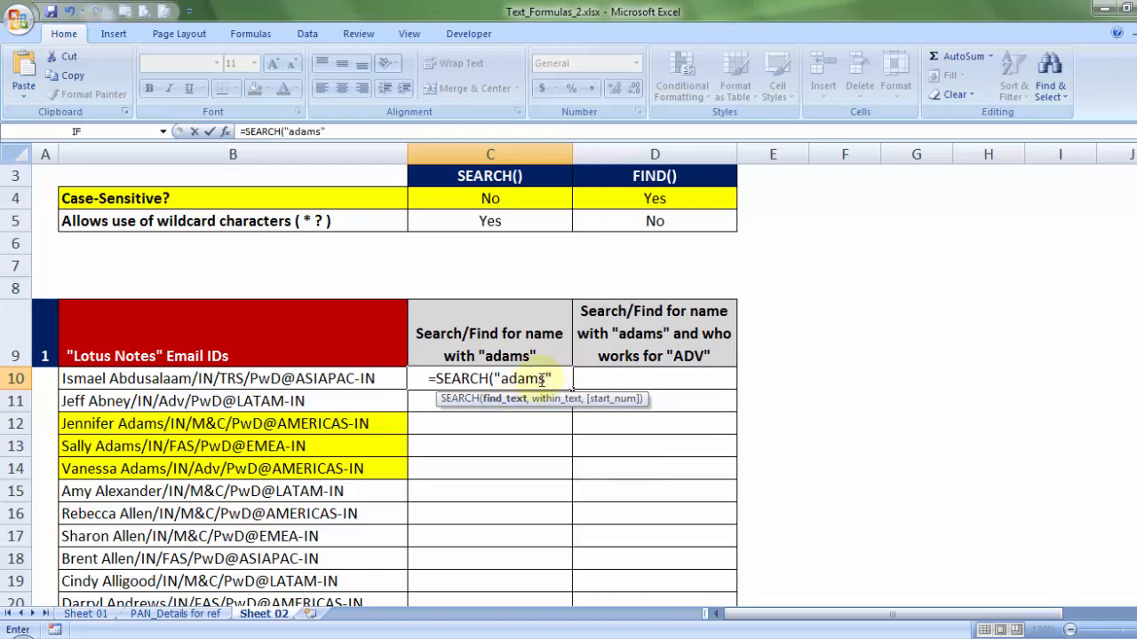
pyautogui.write(',')
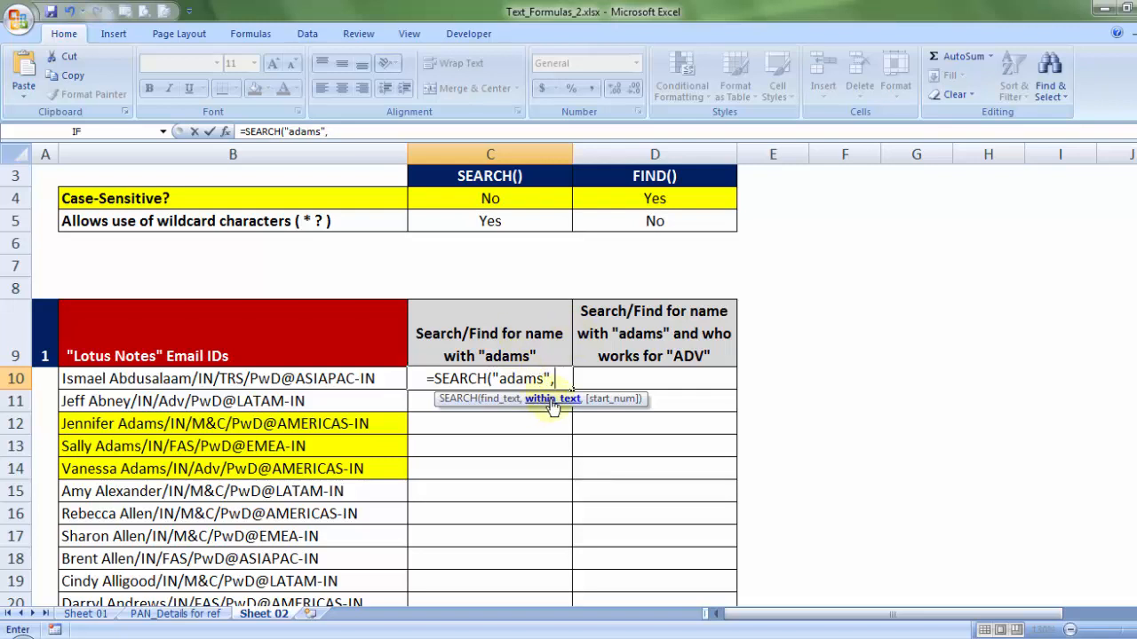
pyautogui.click(329, 377)
pyautogui.write(')')
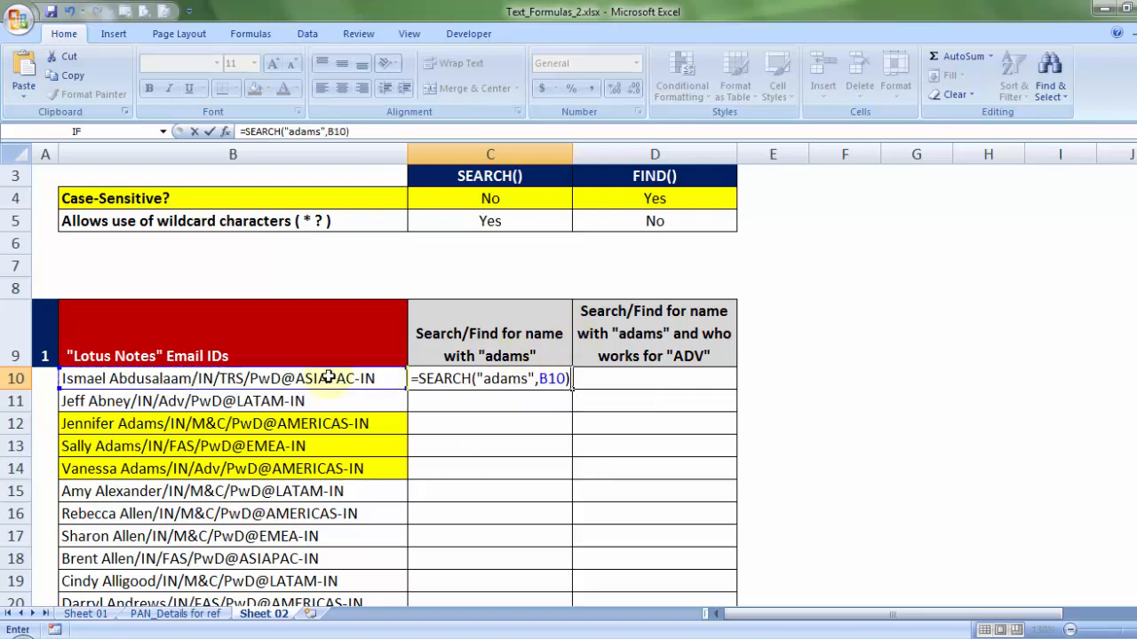
pyautogui.press('Return')
pyautogui.click(501, 378)
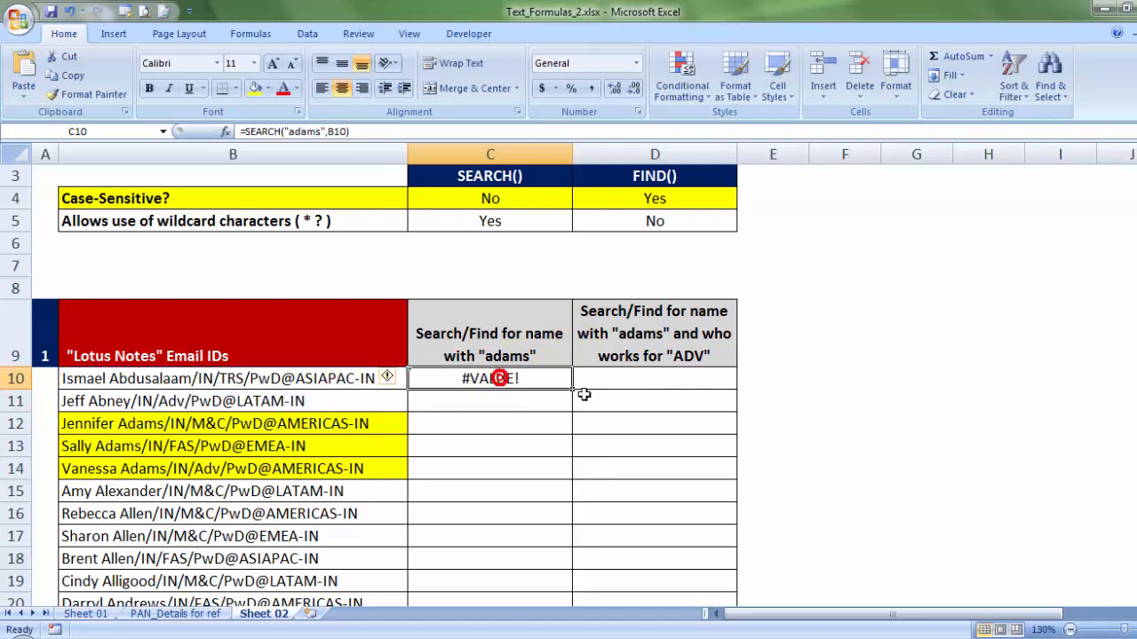
pyautogui.doubleClick(573, 392)
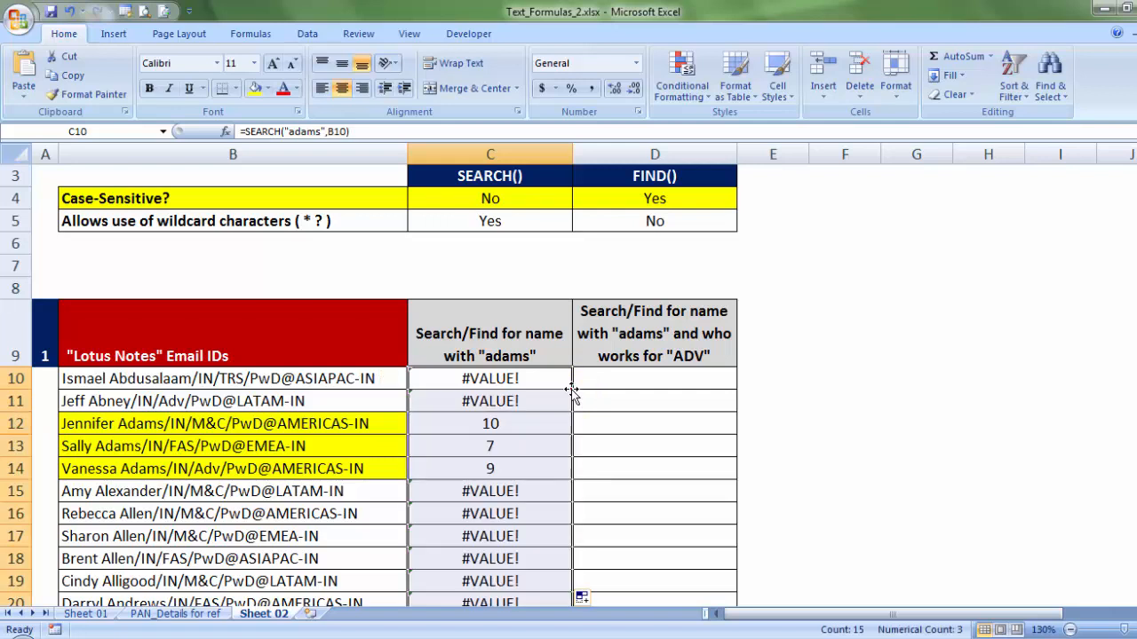
# Review the SEARCH results in C12:C14 and the lowercase find text in C10's formula, leaving the formula as it is.
pyautogui.click(493, 426)
pyautogui.moveTo(494, 426); pyautogui.dragTo(497, 467)
pyautogui.doubleClick(491, 382)
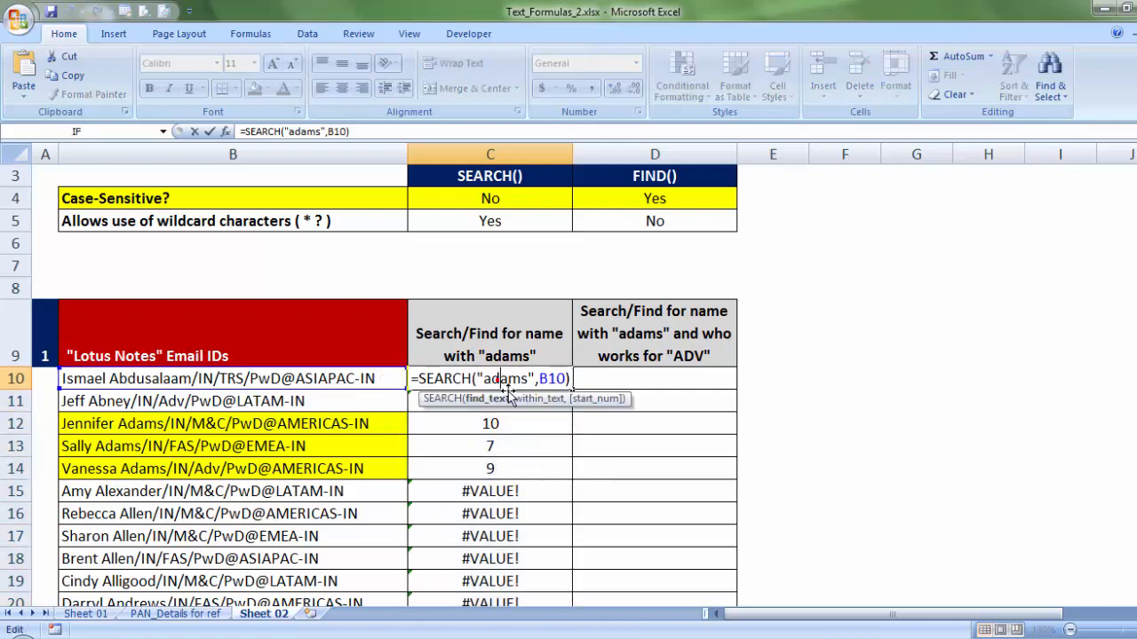
pyautogui.moveTo(483, 378); pyautogui.dragTo(492, 378)
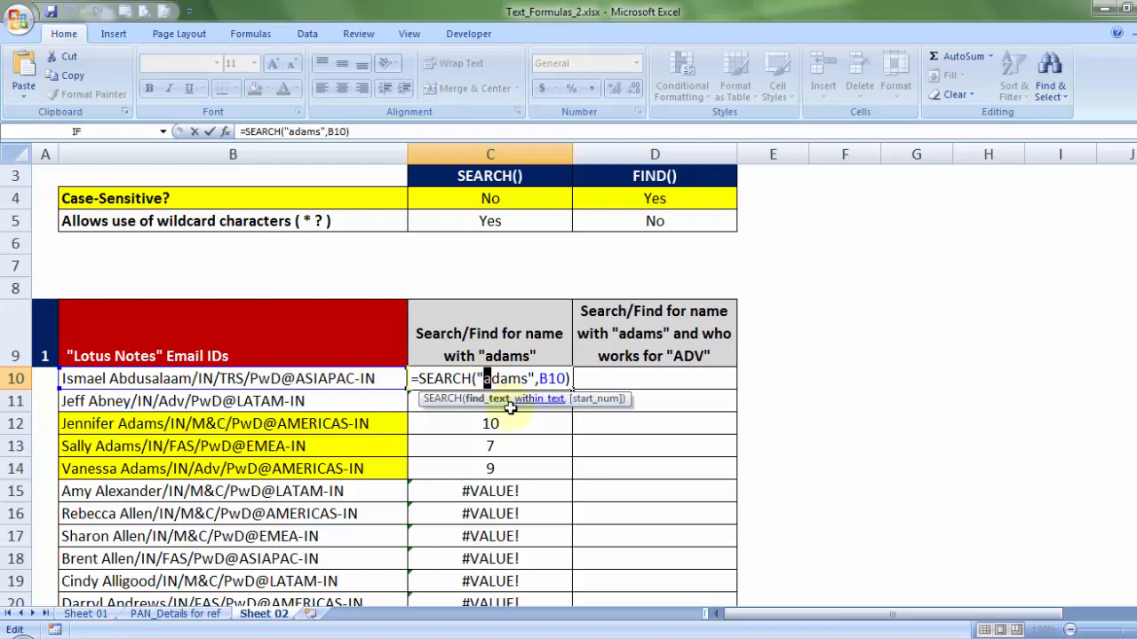
pyautogui.press('Escape')
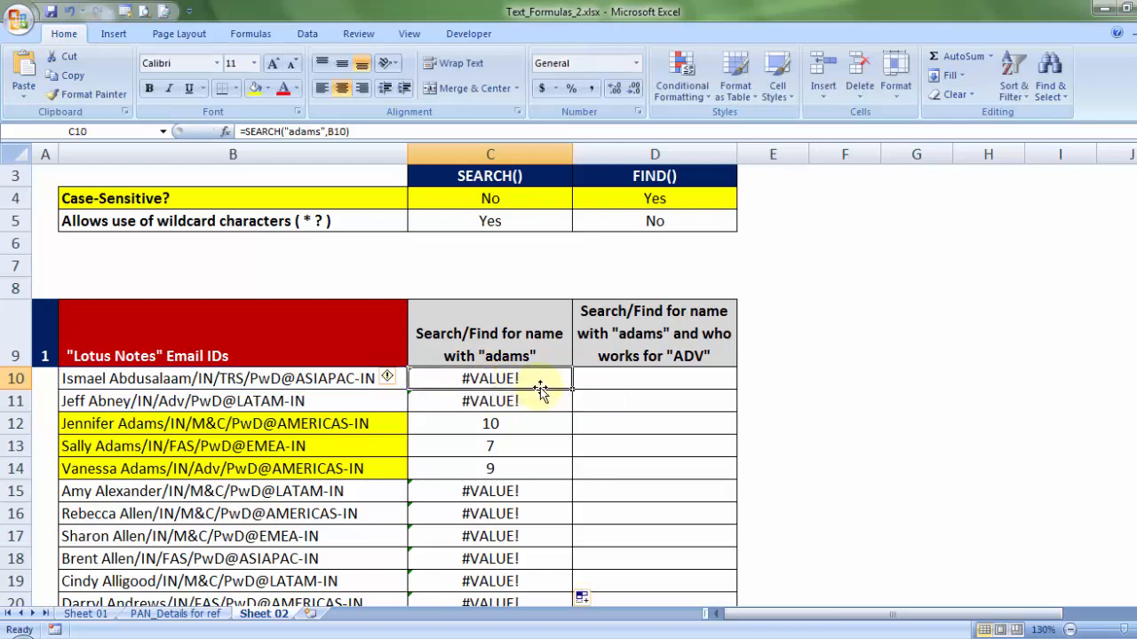
# Highlight the SEARCH() answer in the Case-Sensitive row, C4, with a green fill.
pyautogui.scroll(1, 514, 320)
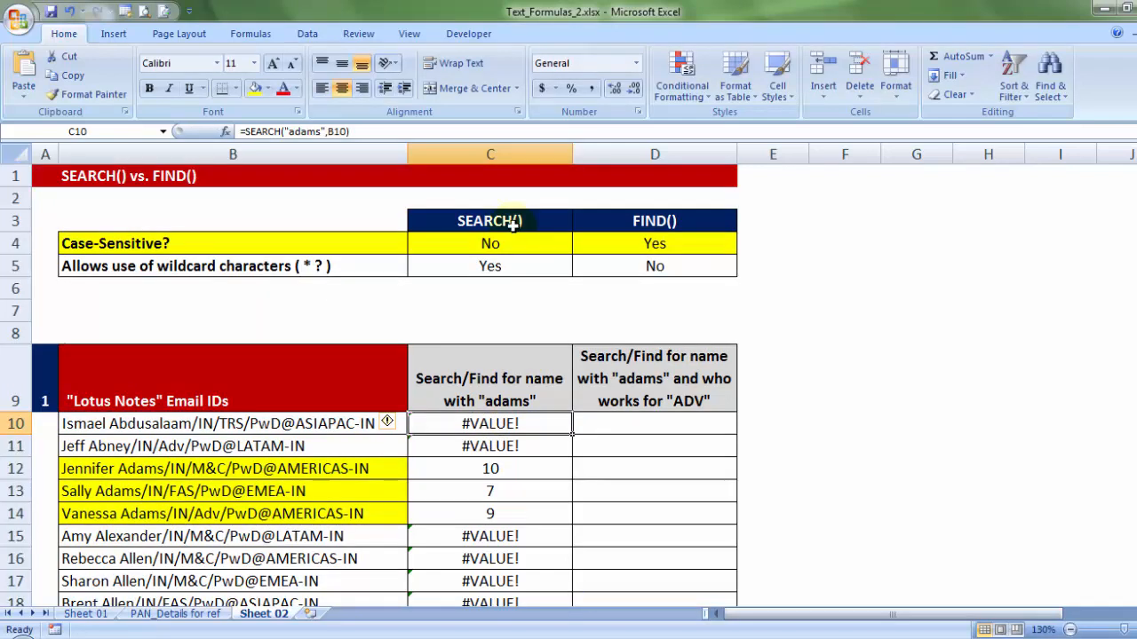
pyautogui.click(508, 224)
pyautogui.click(498, 243)
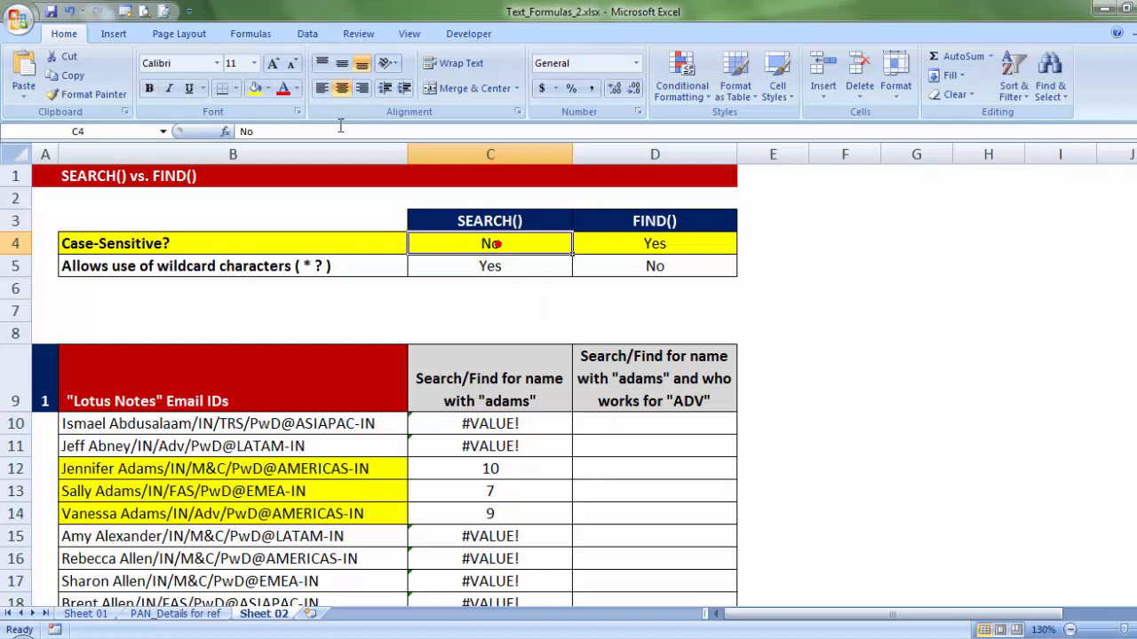
pyautogui.click(268, 88)
pyautogui.click(312, 218)
pyautogui.click(470, 287)
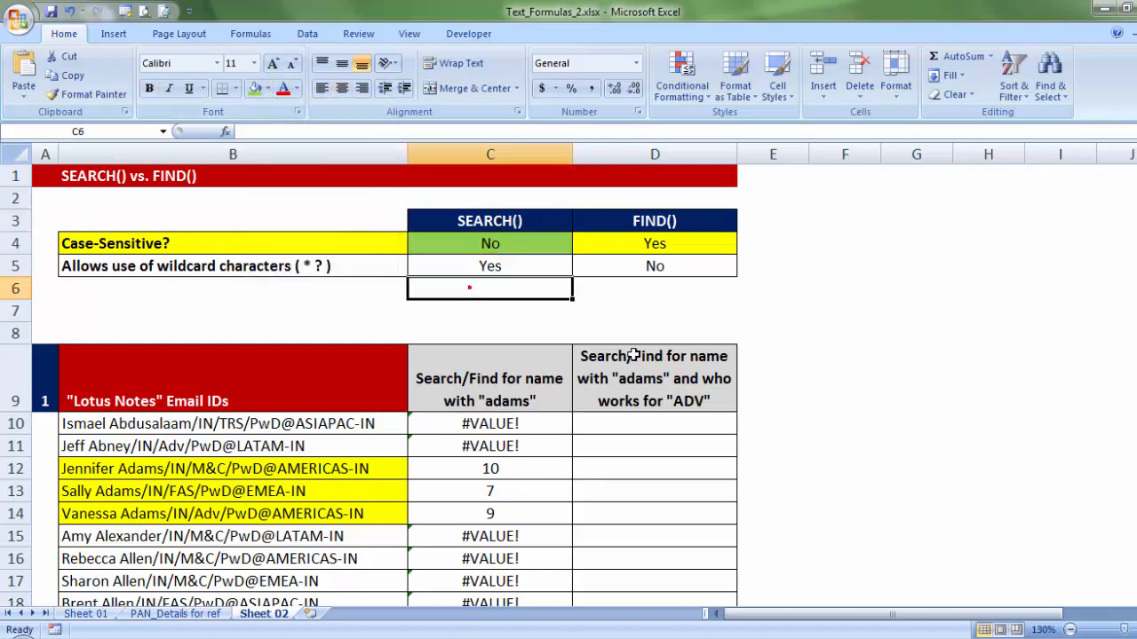
# Examine the department codes within the yellow-highlighted email IDs in B12:B14.
pyautogui.scroll(-1, 660, 351)
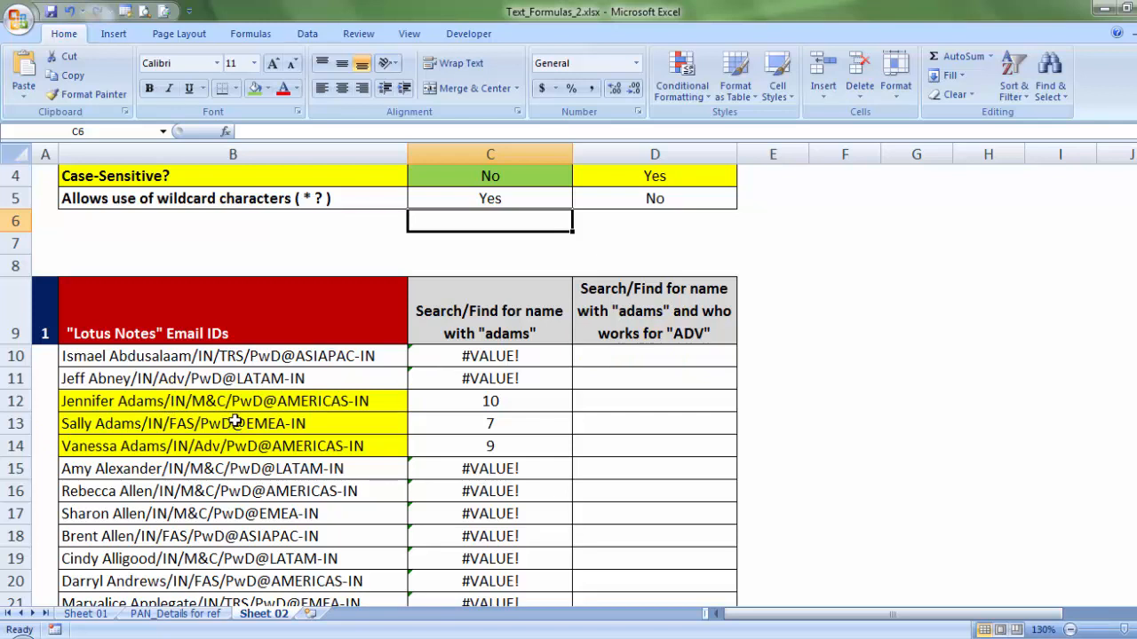
pyautogui.click(199, 449)
pyautogui.doubleClick(199, 450)
pyautogui.moveTo(193, 447); pyautogui.dragTo(194, 424)
pyautogui.click(169, 424)
pyautogui.doubleClick(169, 424)
pyautogui.click(249, 428)
pyautogui.doubleClick(193, 404)
pyautogui.moveTo(192, 402); pyautogui.dragTo(216, 400)
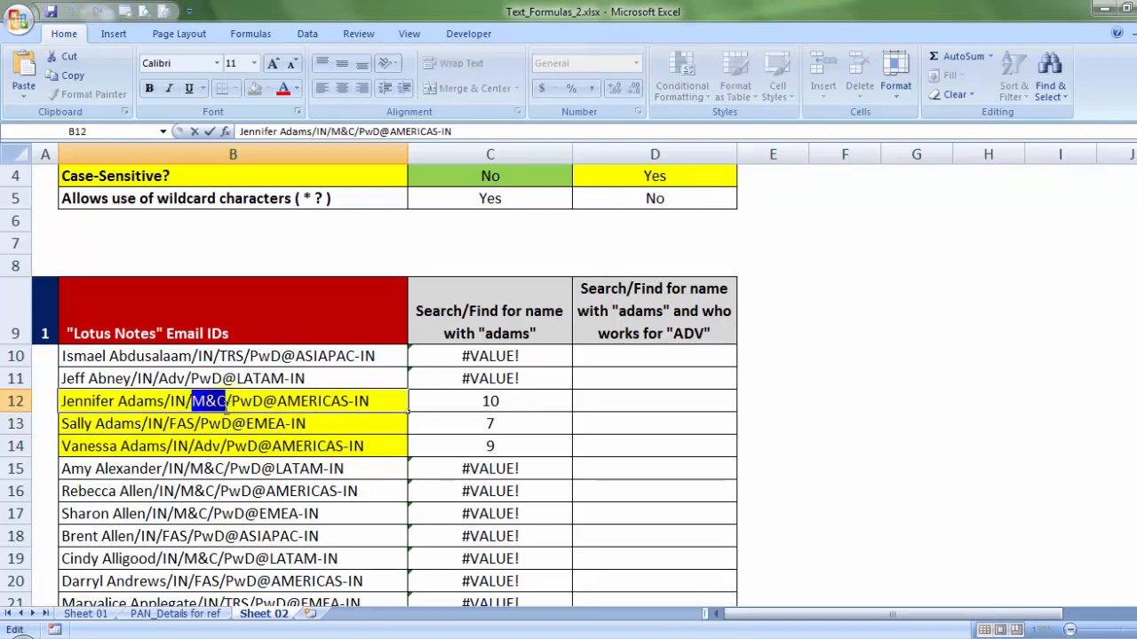
pyautogui.click(231, 448)
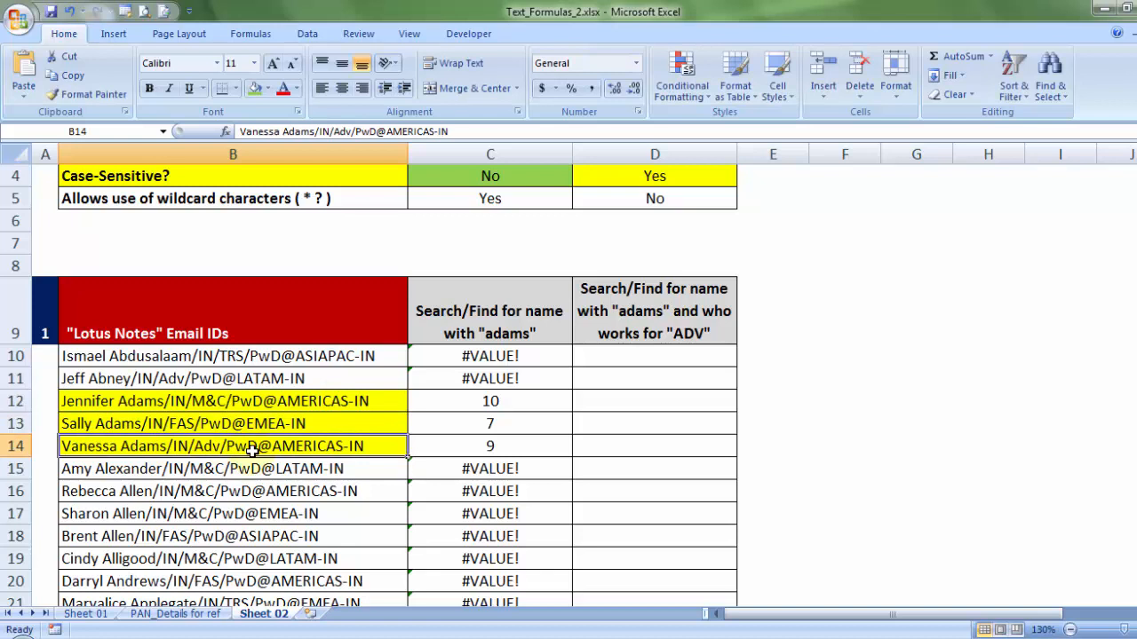
# Examine the text between the surname and the department code in B14, and the asterisk wildcard listed in B5.
pyautogui.doubleClick(170, 447)
pyautogui.moveTo(159, 448); pyautogui.dragTo(195, 447)
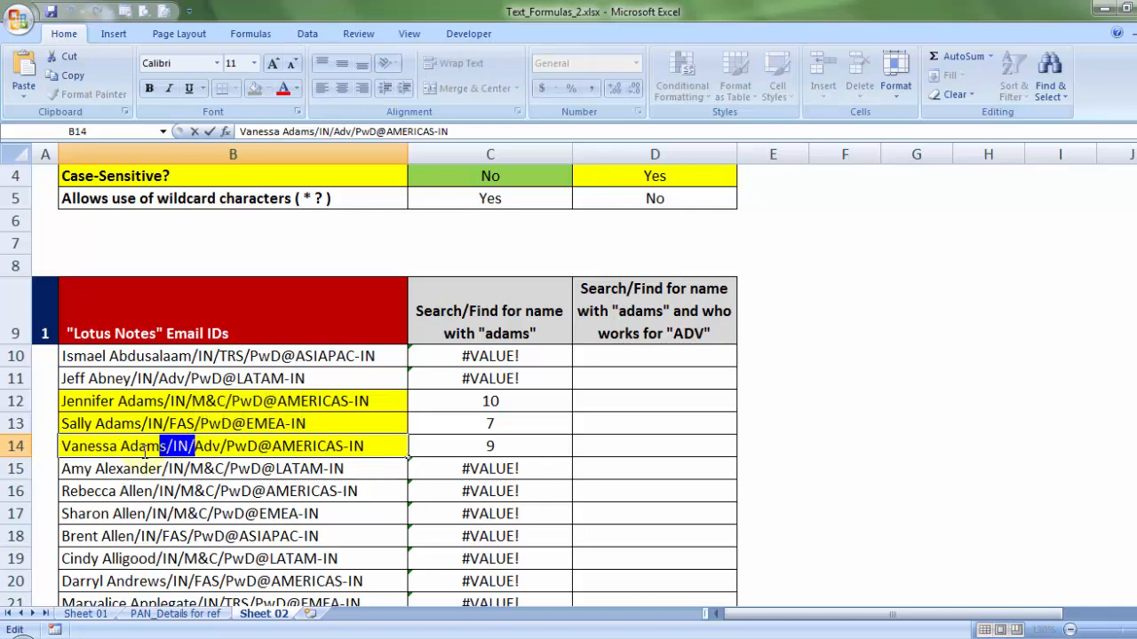
pyautogui.click(235, 476)
pyautogui.doubleClick(192, 449)
pyautogui.moveTo(194, 448); pyautogui.dragTo(168, 450)
pyautogui.click(197, 533)
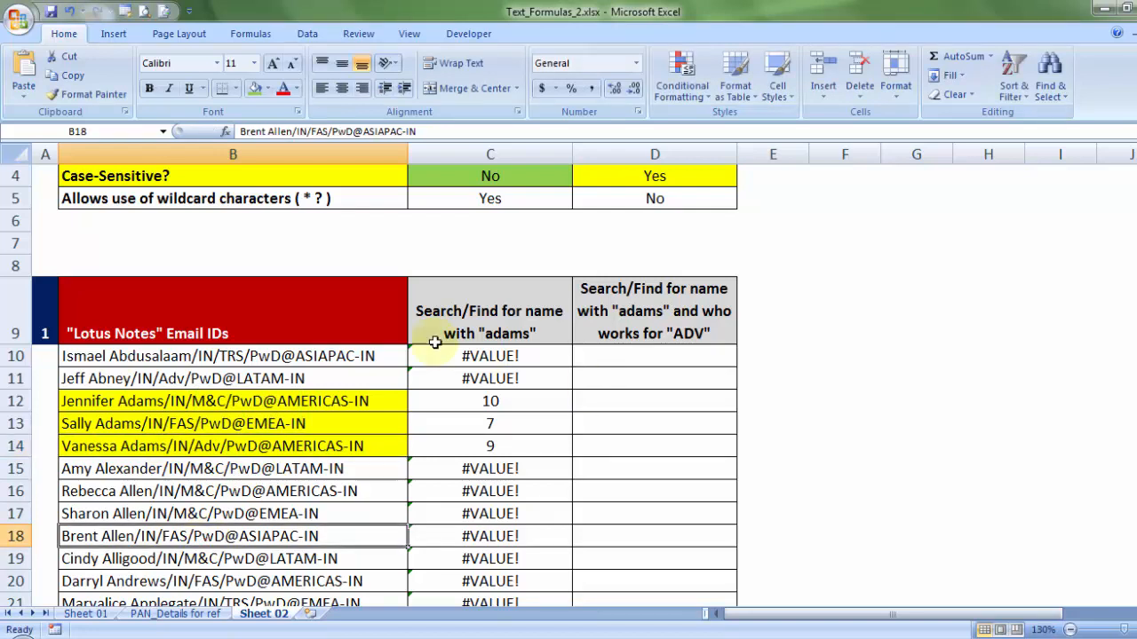
pyautogui.doubleClick(302, 198)
pyautogui.doubleClick(304, 198)
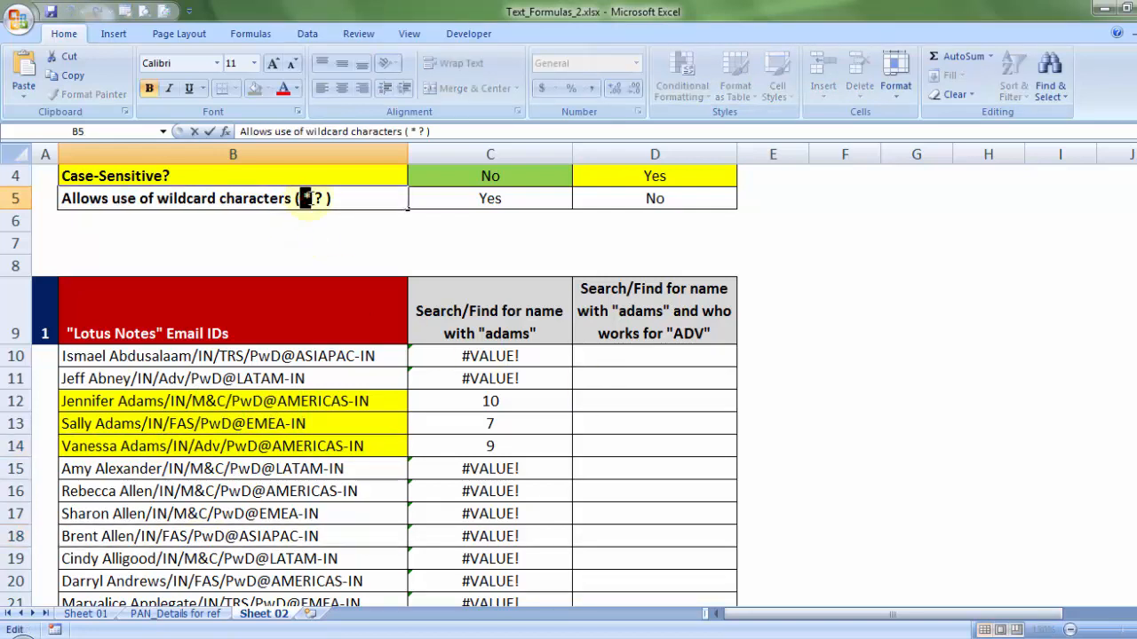
# Enter a SEARCH formula in D10 that looks in B10 for the header's lowercase surname followed by *adv, and fill it down to D24.
pyautogui.click(672, 360)
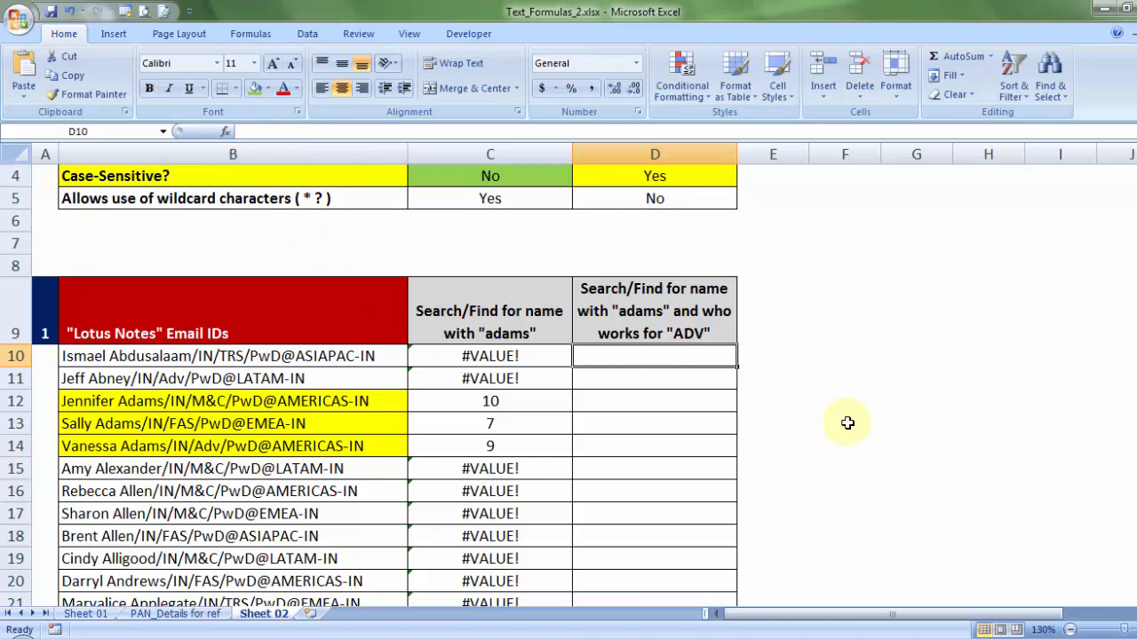
pyautogui.write('=search')
pyautogui.press('Tab')
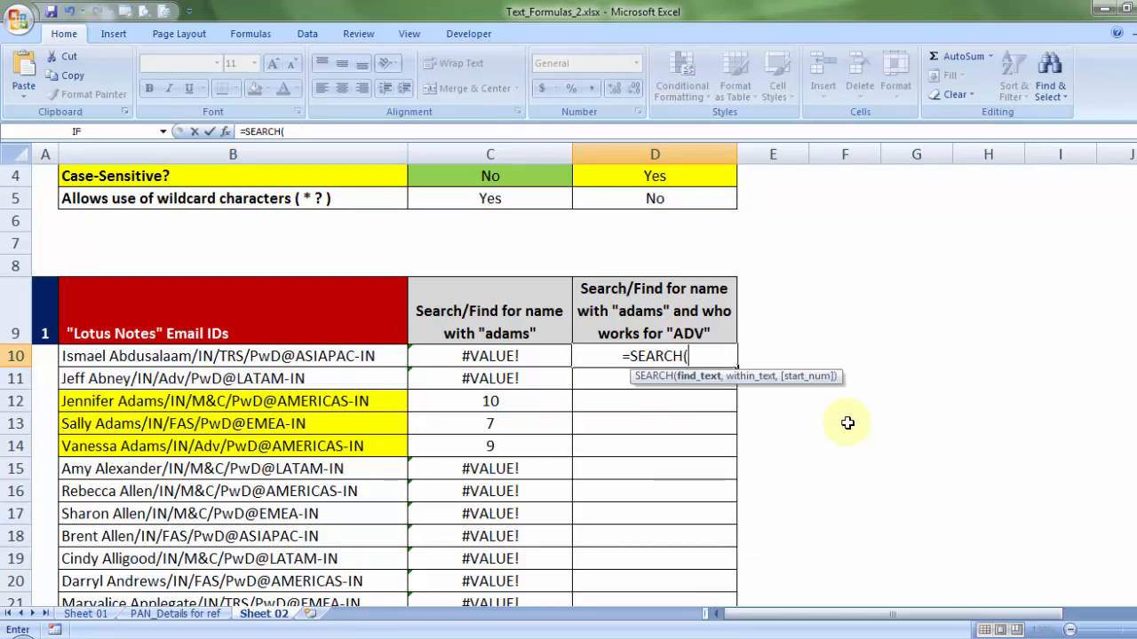
pyautogui.write('"adams')
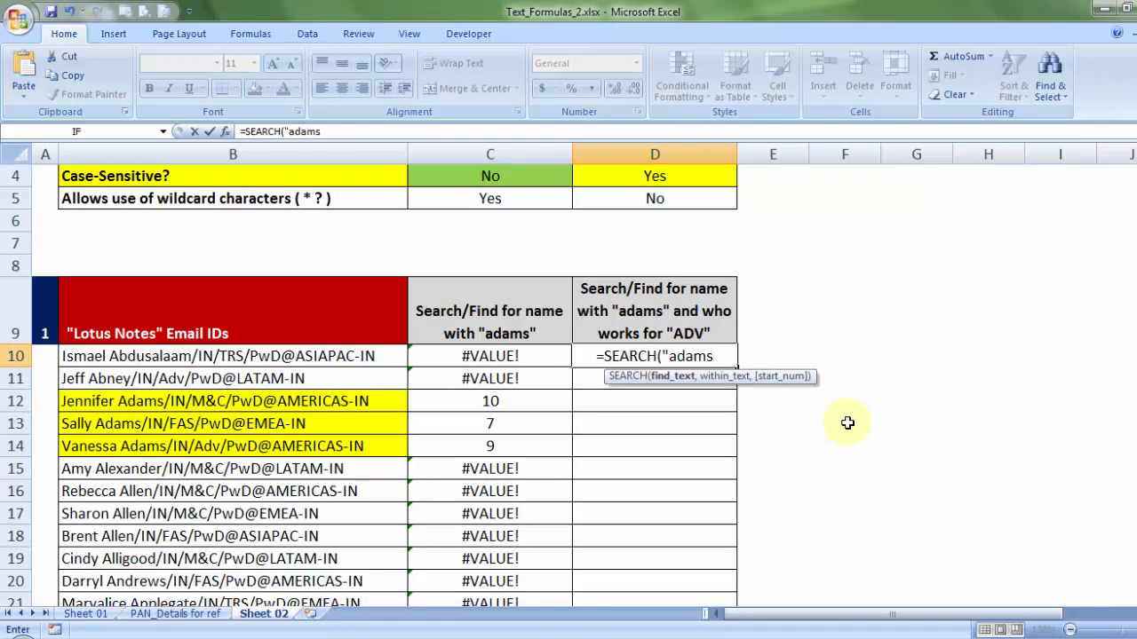
pyautogui.write('*')
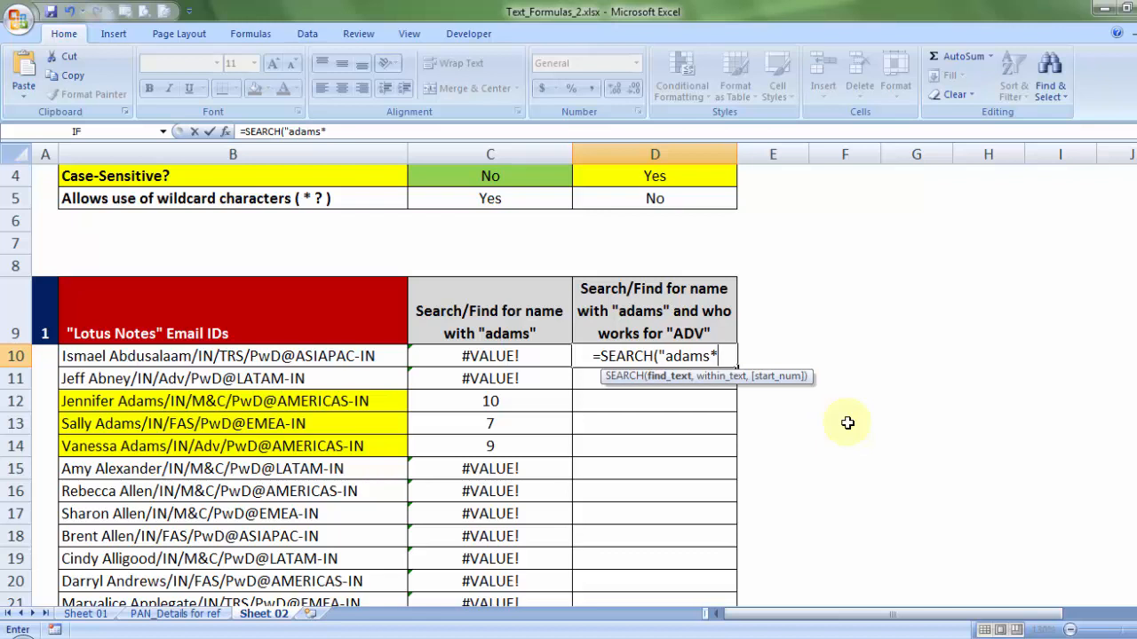
pyautogui.write('adv')
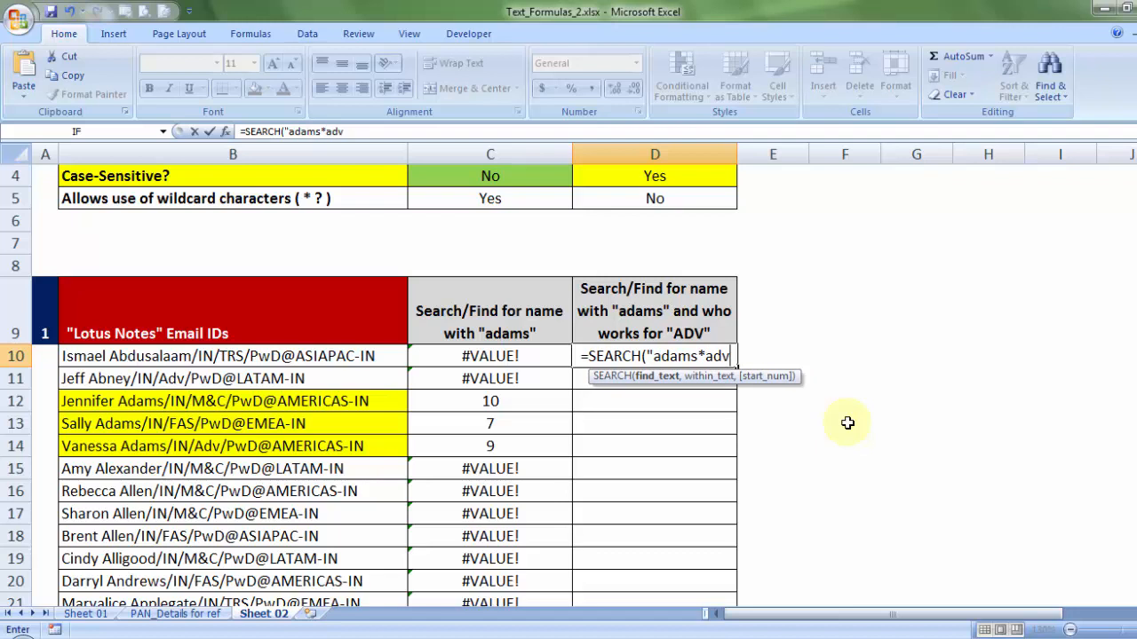
pyautogui.write('"')
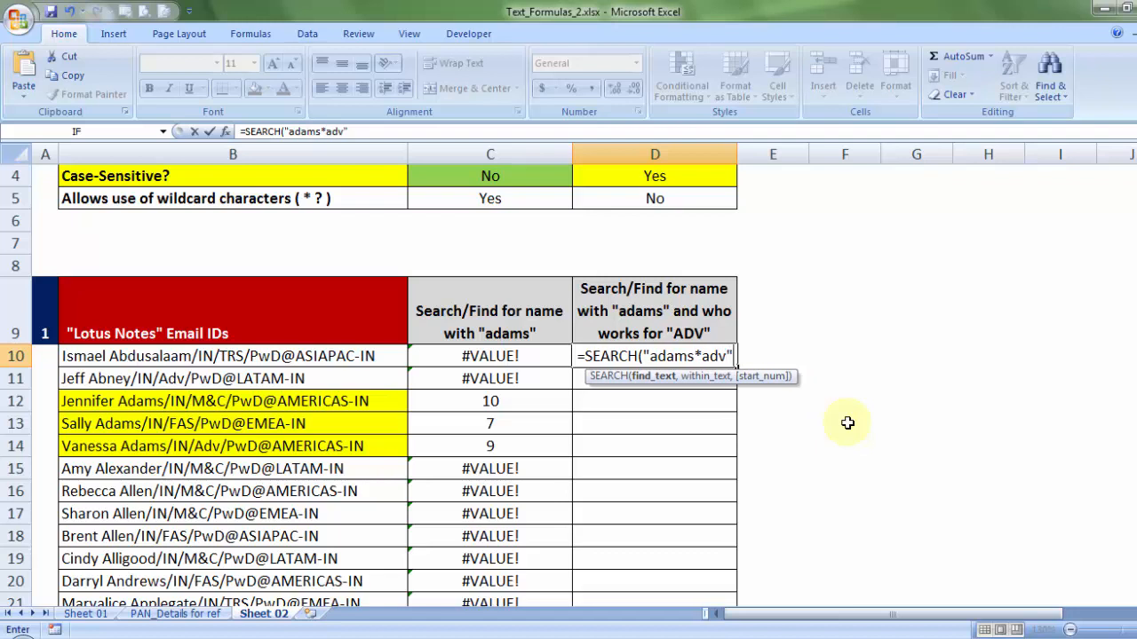
pyautogui.moveTo(646, 356); pyautogui.dragTo(726, 357)
pyautogui.click(735, 356)
pyautogui.write(',')
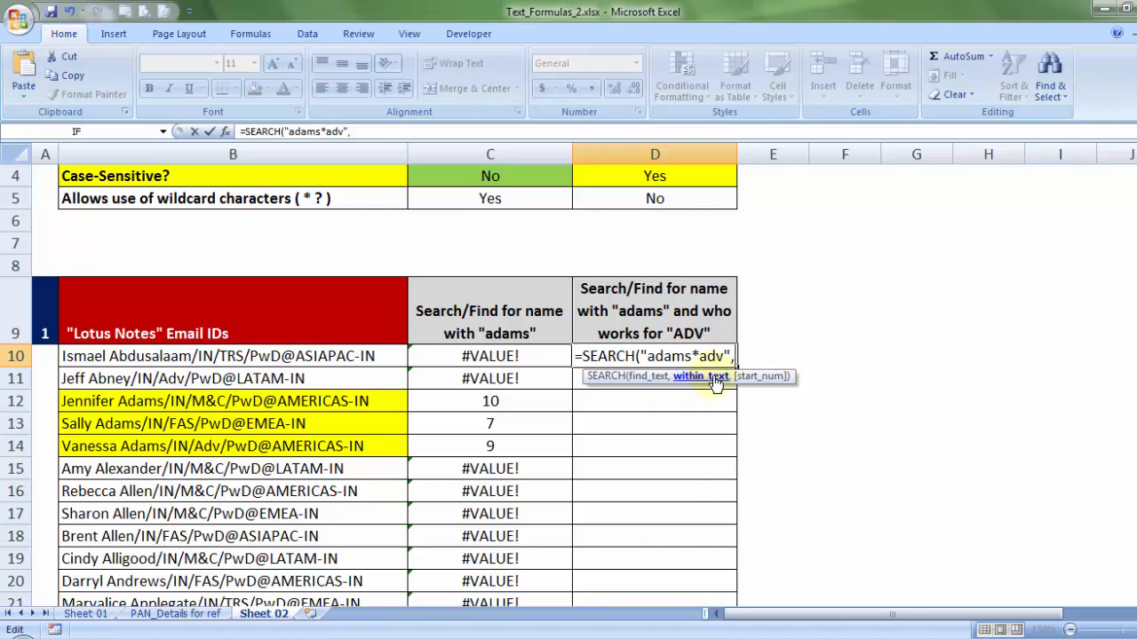
pyautogui.click(333, 355)
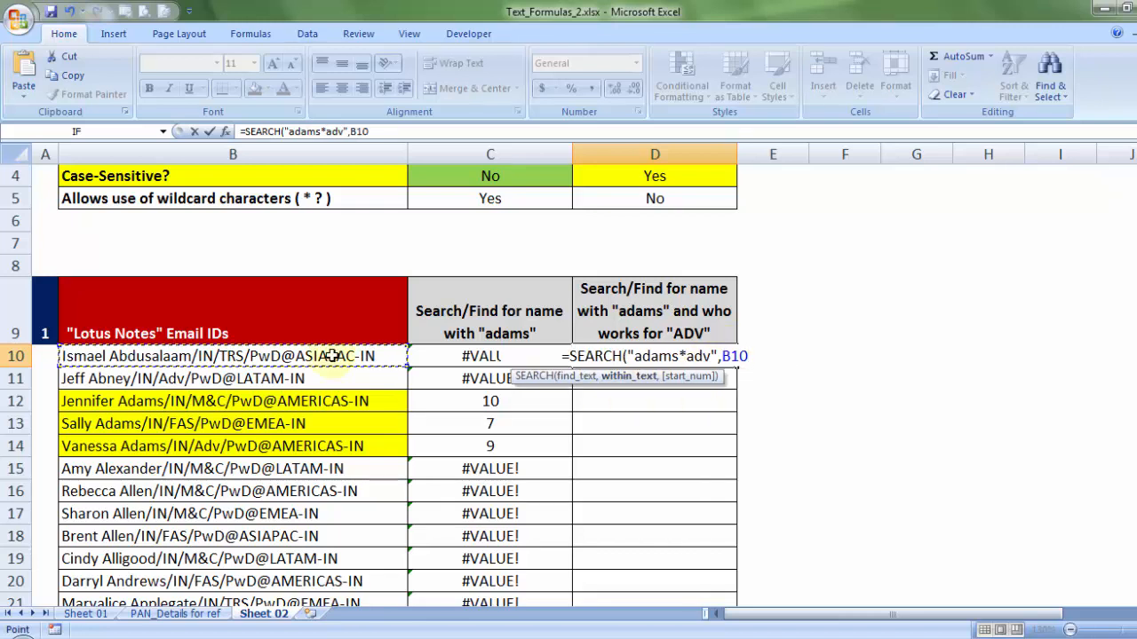
pyautogui.write(')')
pyautogui.press('Return')
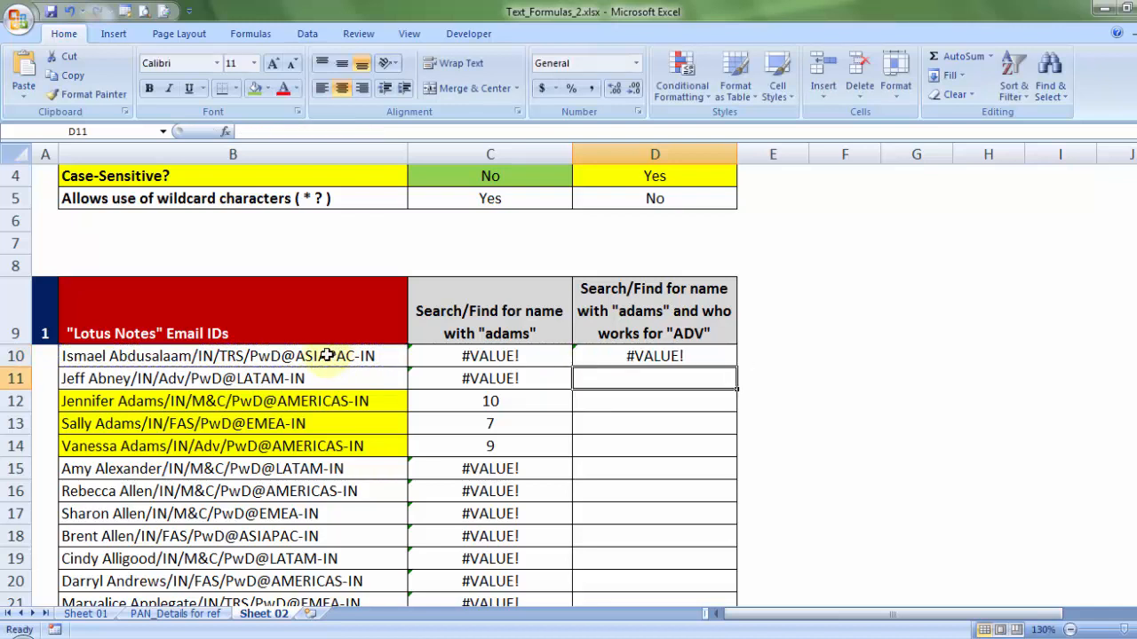
pyautogui.click(716, 356)
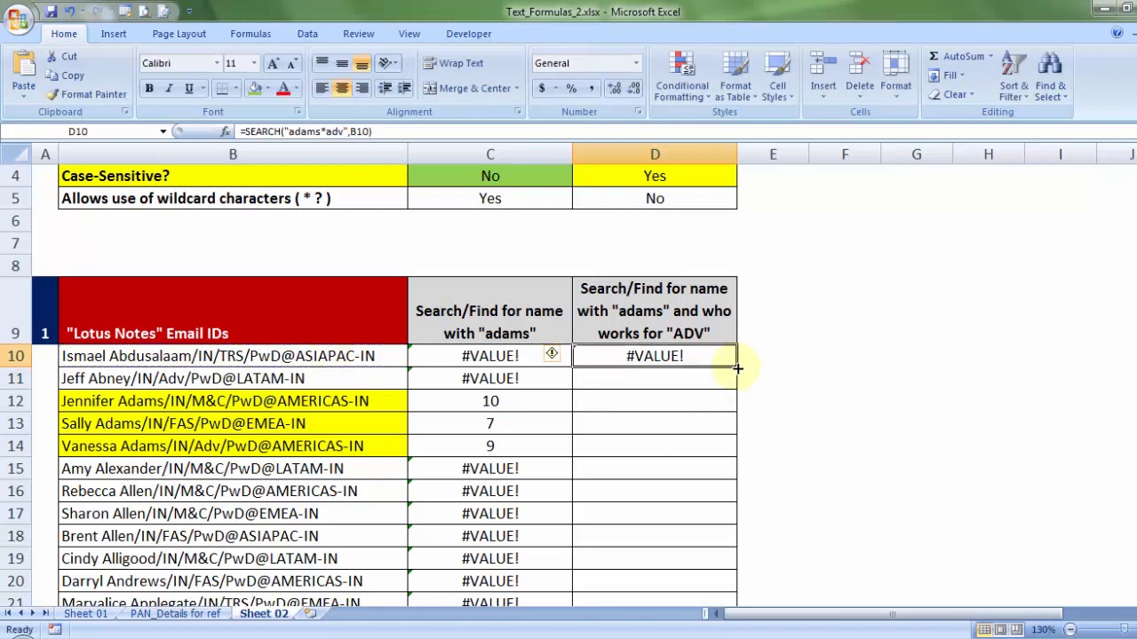
pyautogui.doubleClick(737, 367)
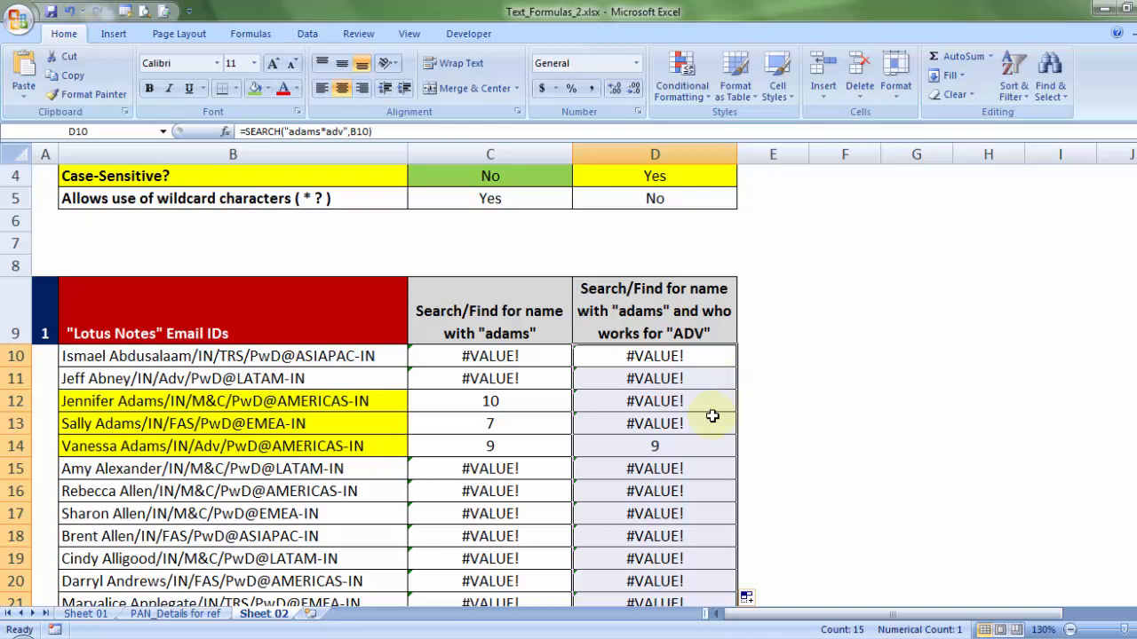
# Highlight the email ID in B14, which matches both the surname and ADV, with a green fill.
pyautogui.click(665, 442)
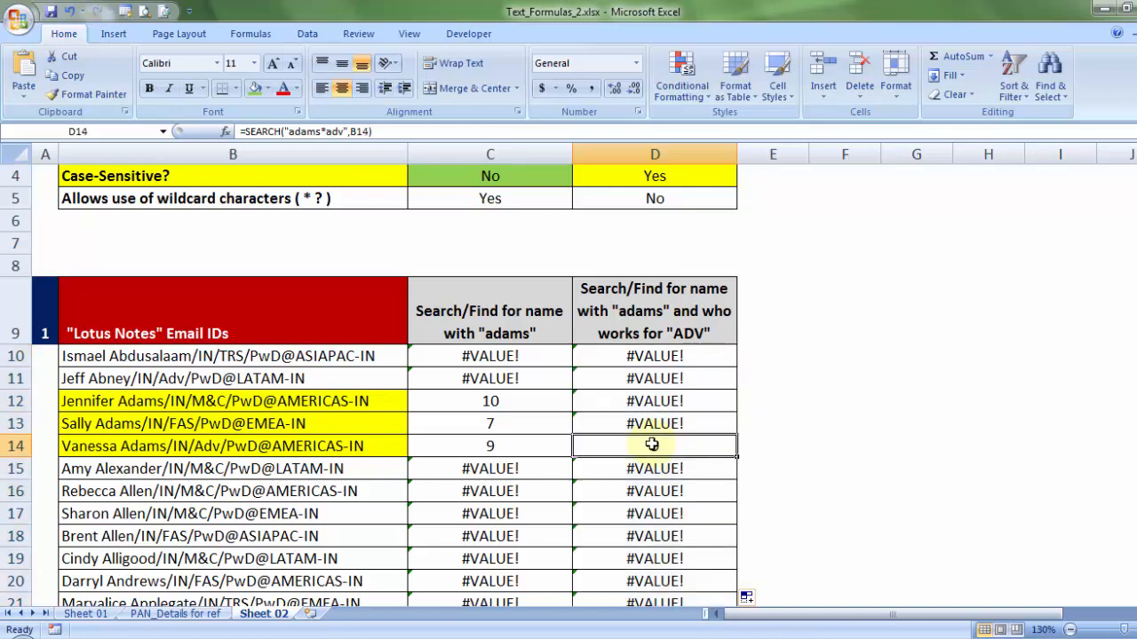
pyautogui.click(292, 449)
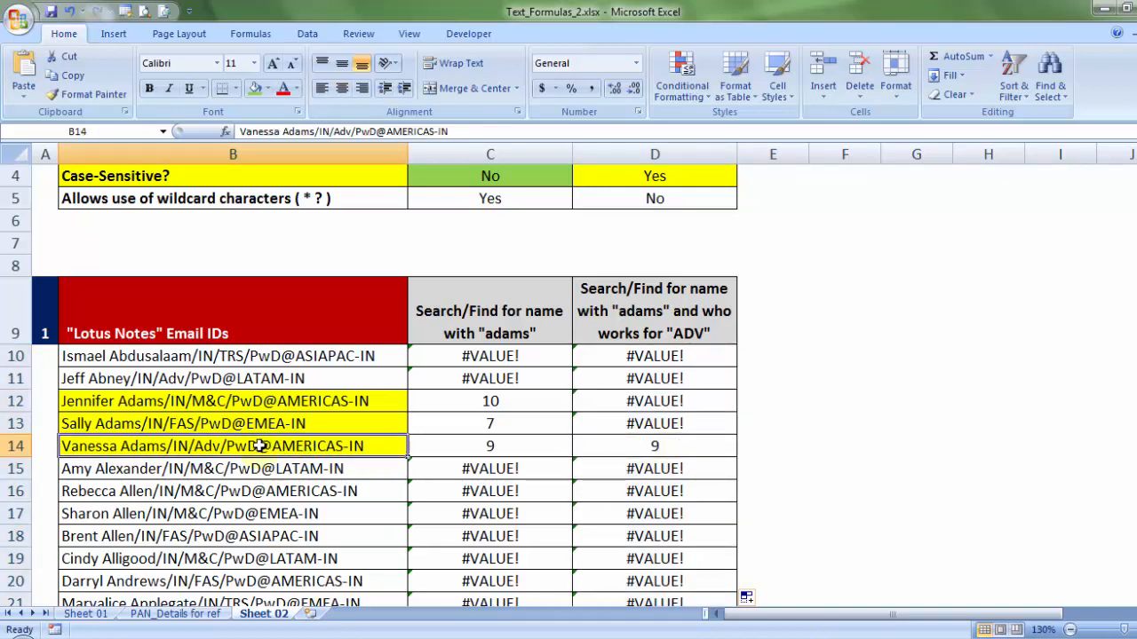
pyautogui.click(254, 88)
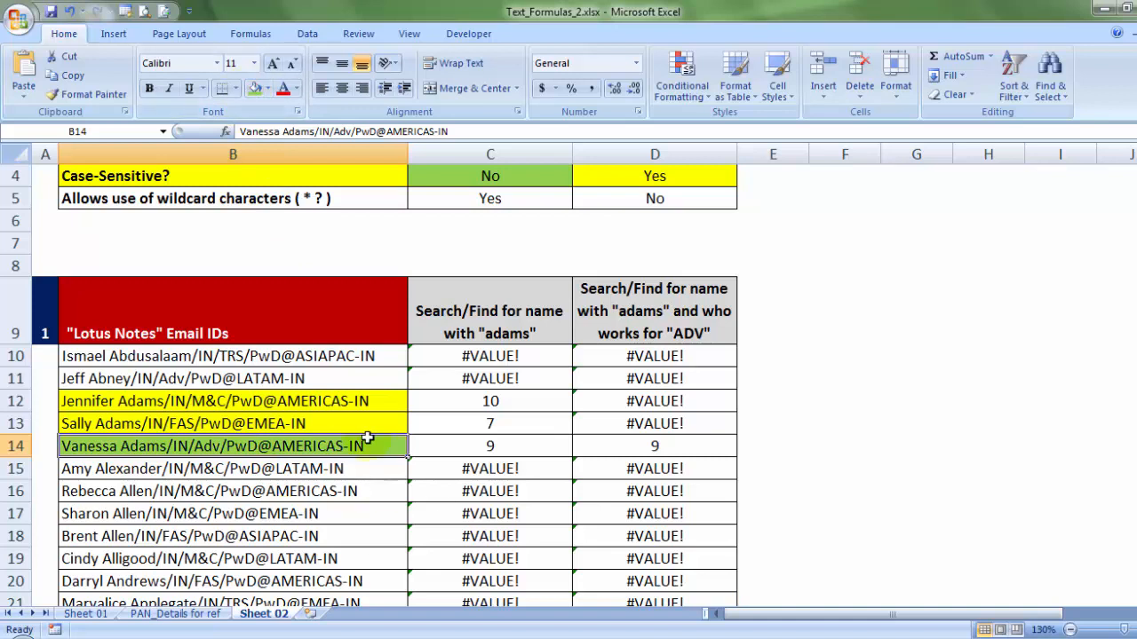
# Try the wildcard match with Adv extended to Advisory in B14's email ID, and undo the edit.
pyautogui.doubleClick(202, 446)
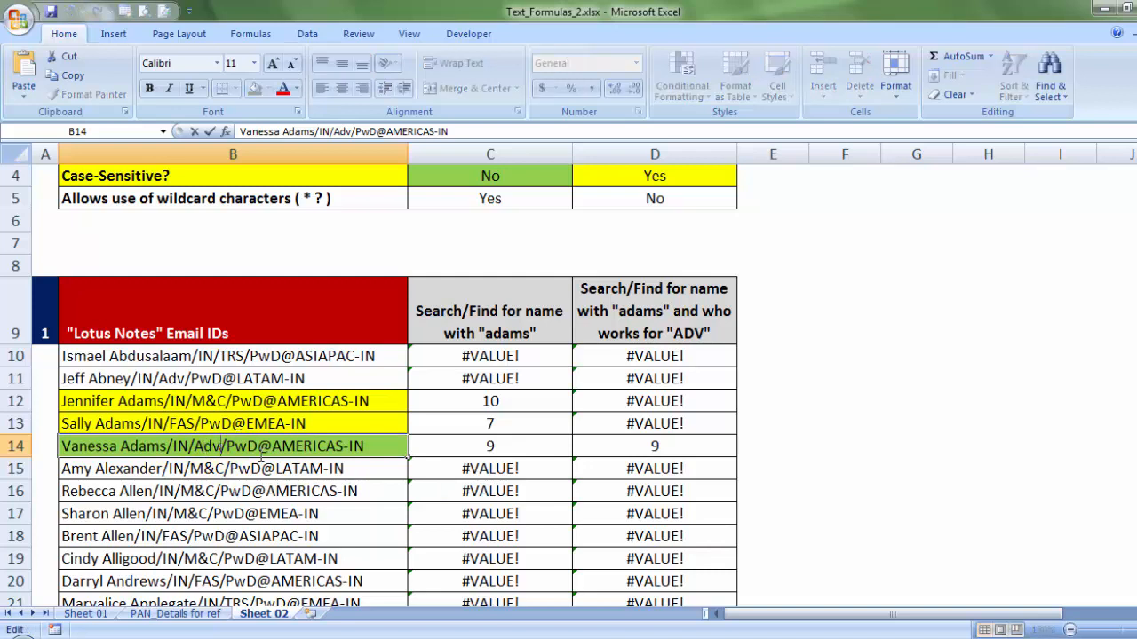
pyautogui.write('isory')
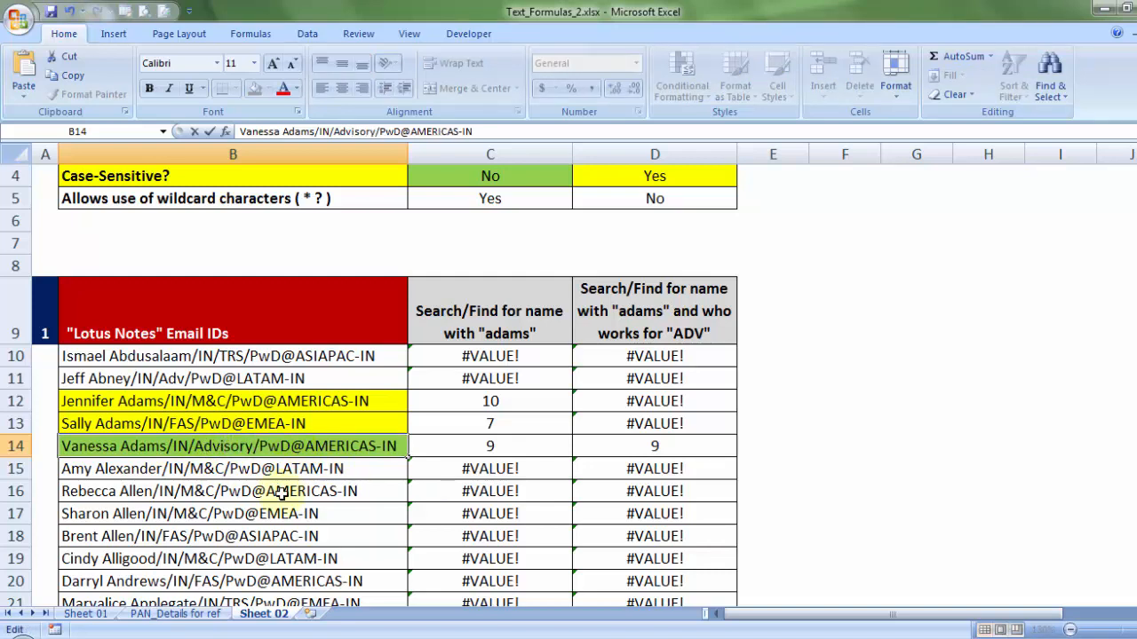
pyautogui.click(269, 513)
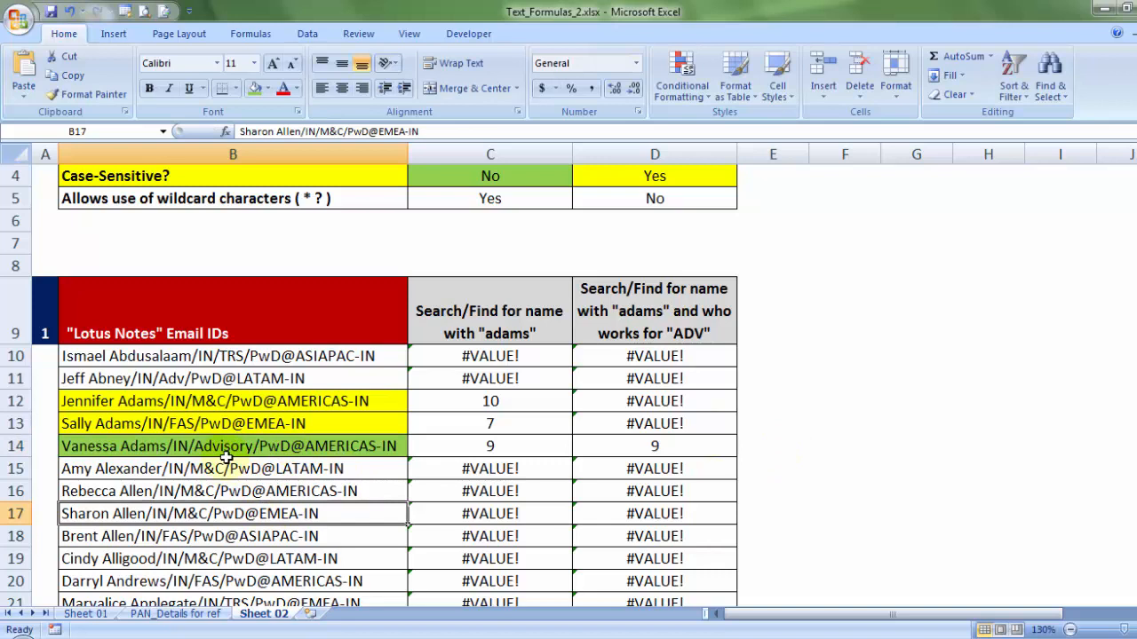
pyautogui.hotkey('ctrl', 'z')
# Try the wildcard match with IN before the department code changed to INDIA in B14, and undo the edit.
pyautogui.doubleClick(160, 446)
pyautogui.moveTo(121, 446); pyautogui.dragTo(194, 447)
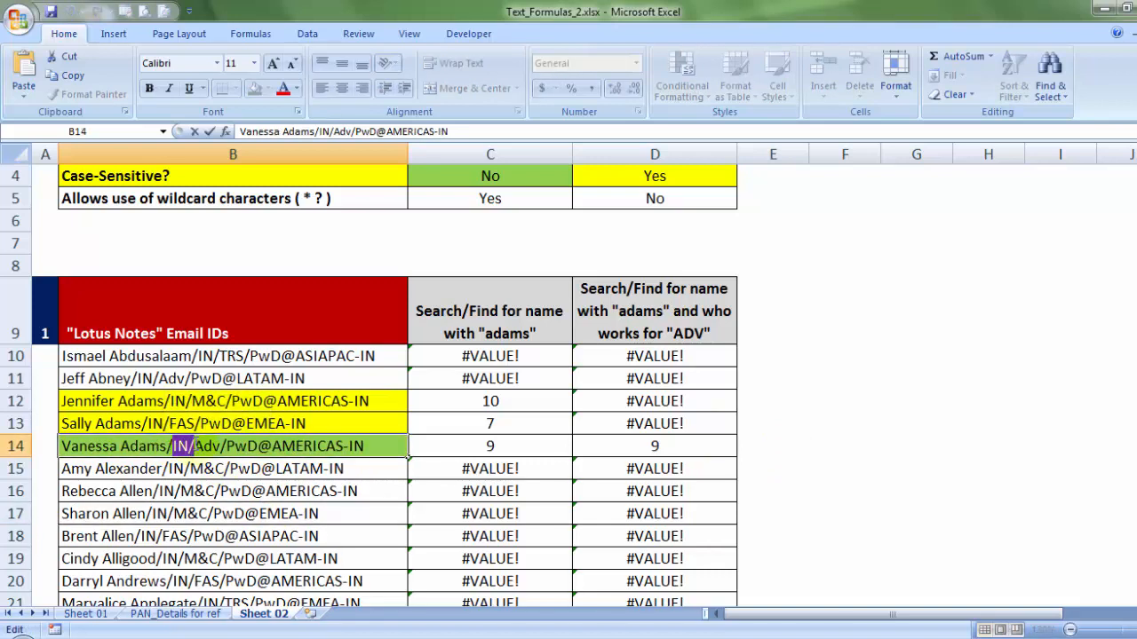
pyautogui.write('INDIA')
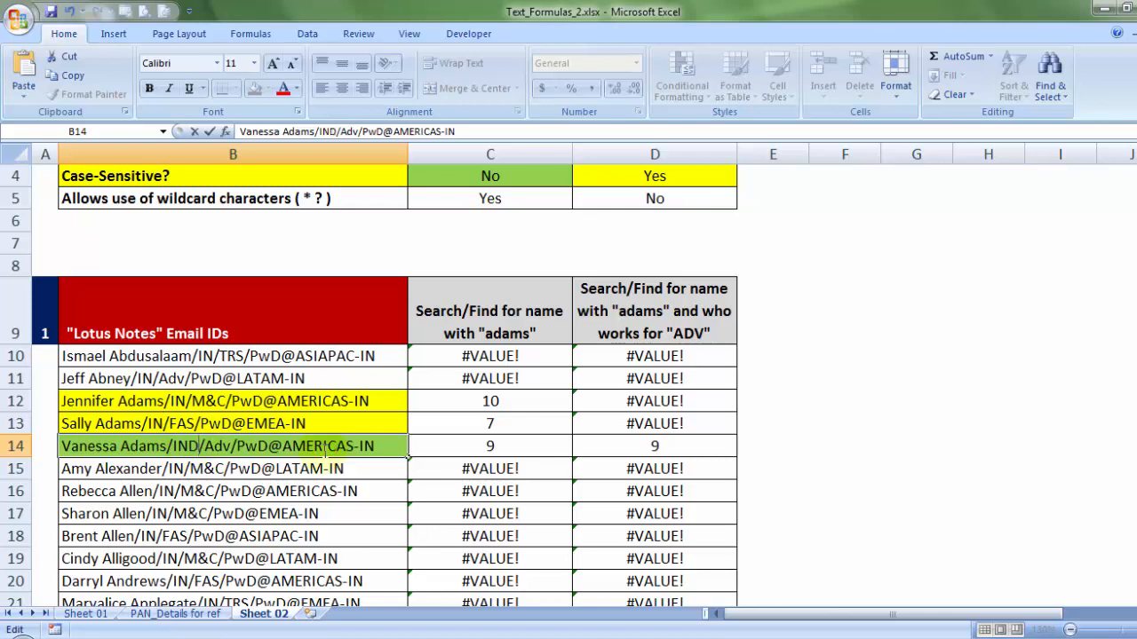
pyautogui.click(326, 513)
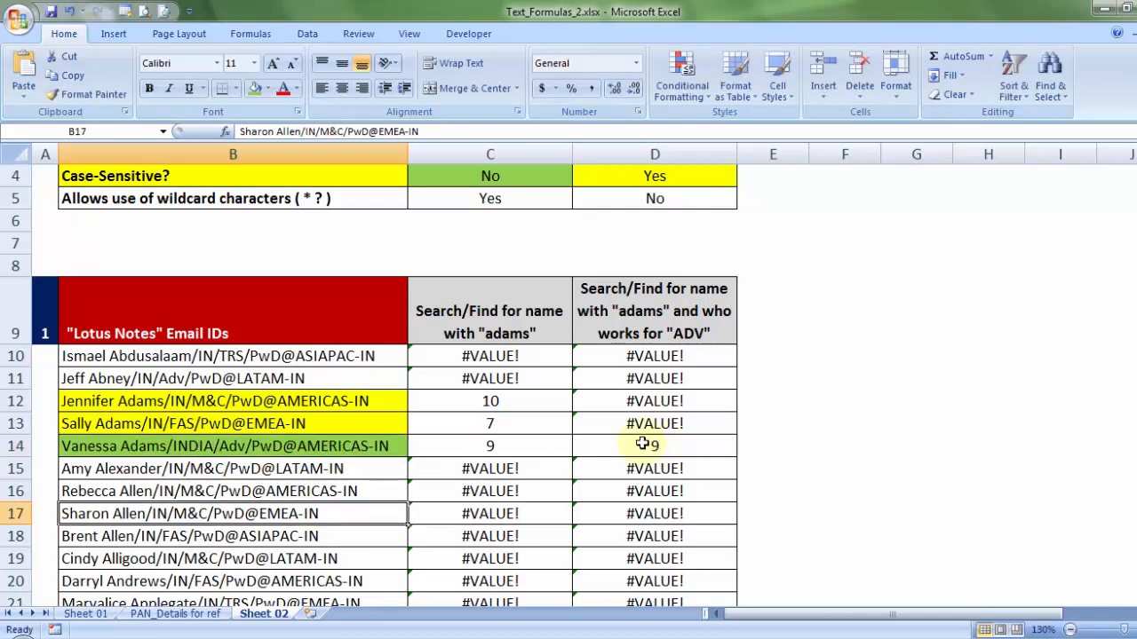
pyautogui.click(213, 445)
pyautogui.doubleClick(182, 446)
pyautogui.moveTo(166, 446); pyautogui.dragTo(221, 446)
pyautogui.click(284, 491)
pyautogui.hotkey('ctrl', 'z')
# Highlight the SEARCH() answer in the wildcard characters row, C5, with a green fill.
pyautogui.scroll(1, 270, 489)
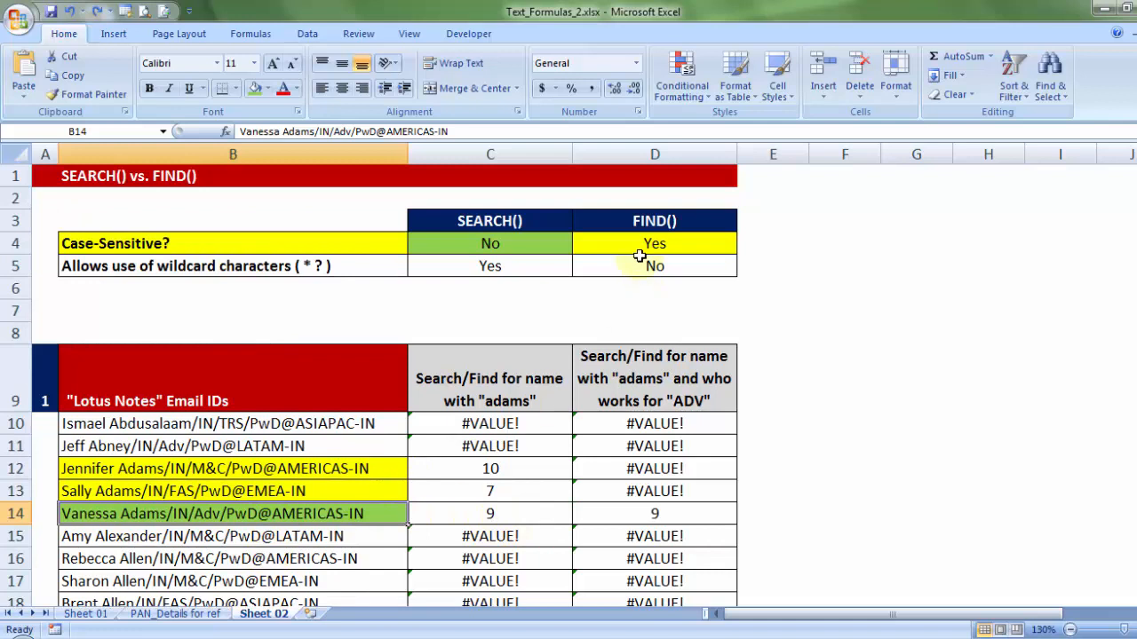
pyautogui.click(651, 221)
pyautogui.click(540, 267)
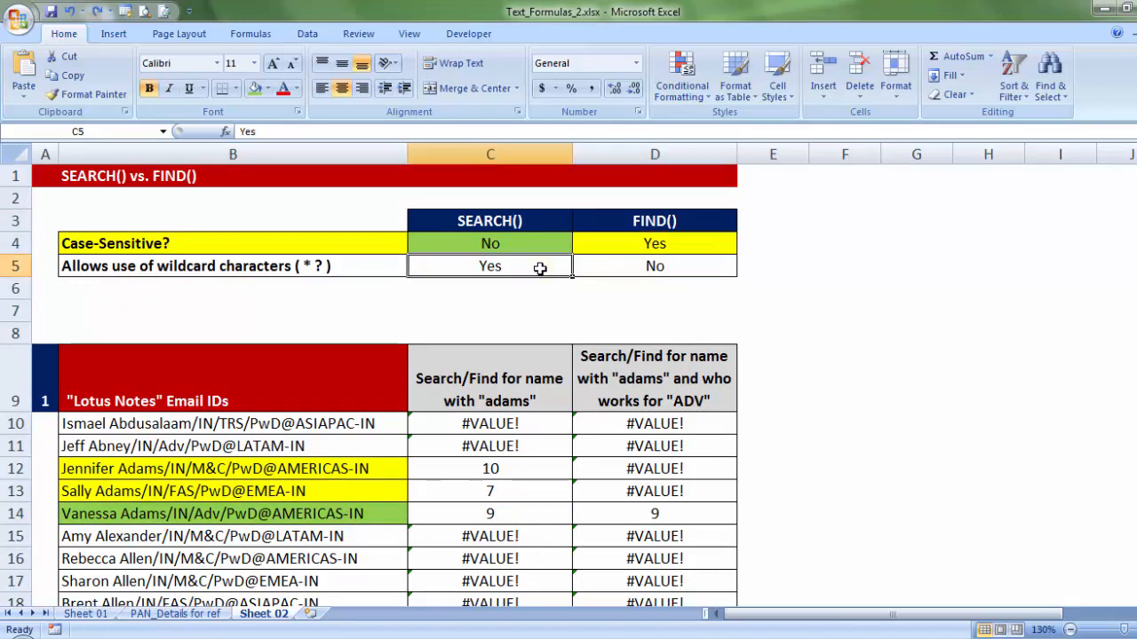
pyautogui.click(255, 90)
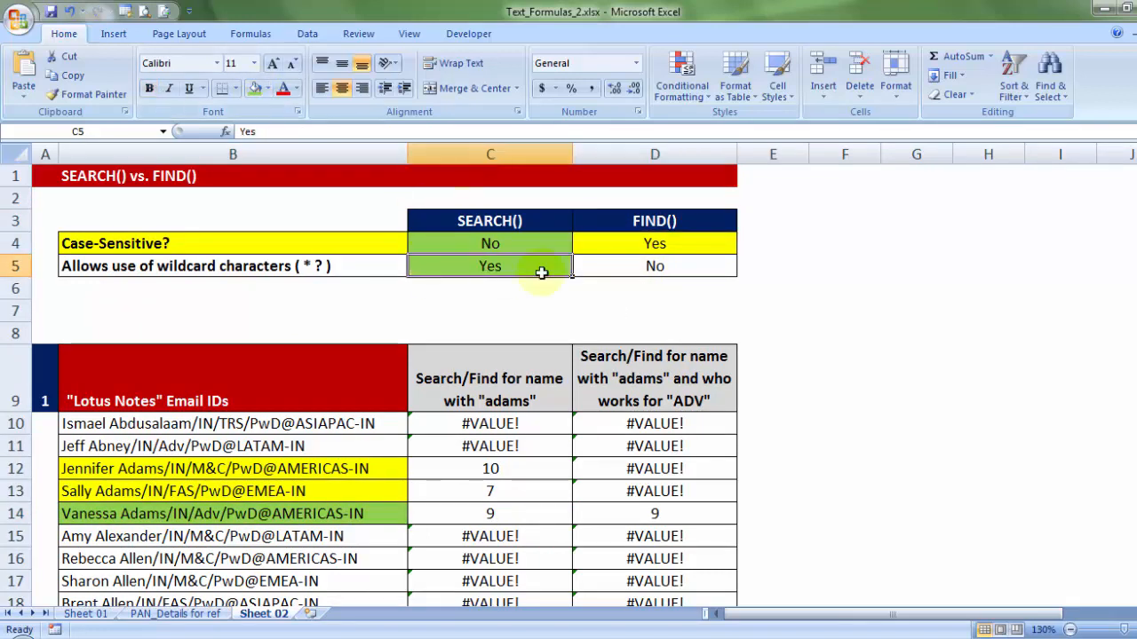
# Examine the asterisk wildcard in D10's SEARCH formula and the /IN/ characters between surname and department in B10's email ID.
pyautogui.scroll(-1, 695, 470)
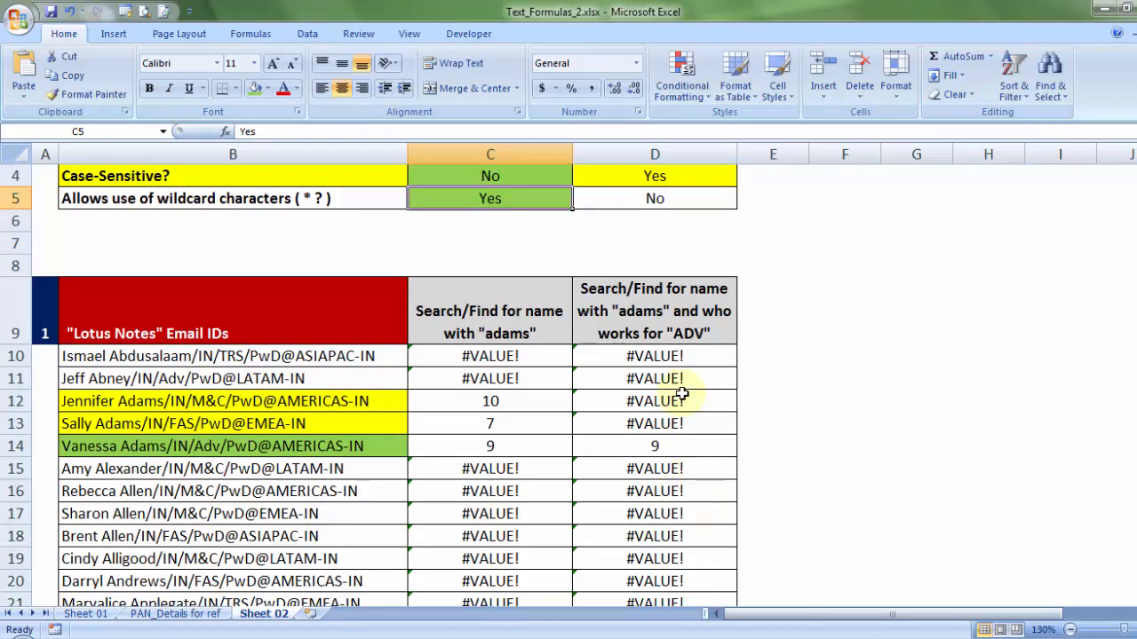
pyautogui.doubleClick(670, 356)
pyautogui.doubleClick(681, 356)
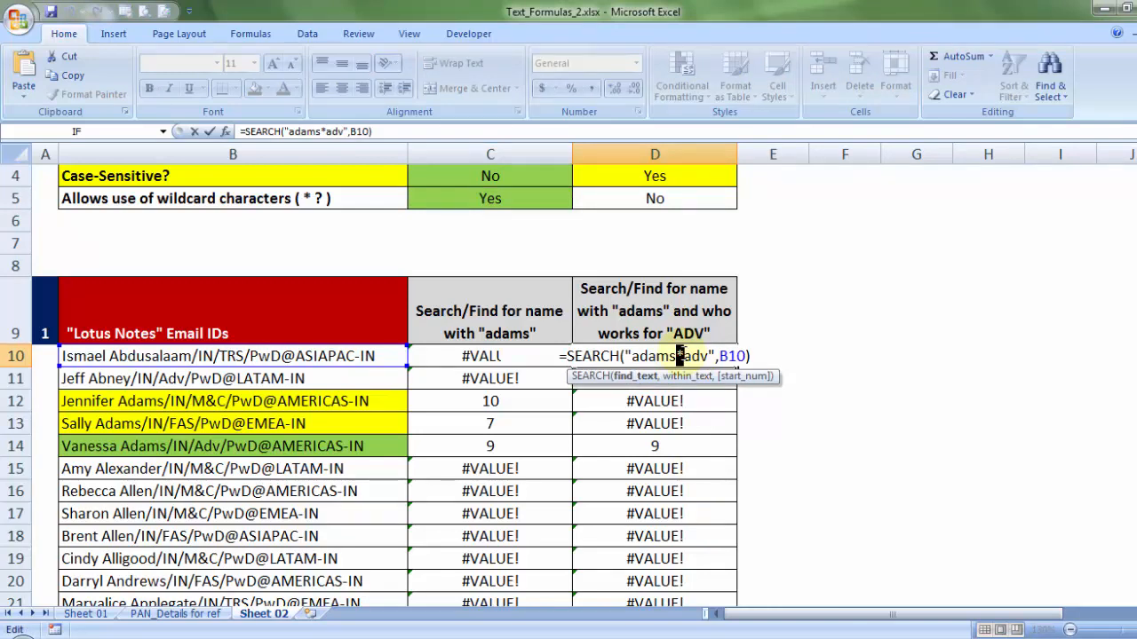
pyautogui.press('Escape')
pyautogui.click(192, 357)
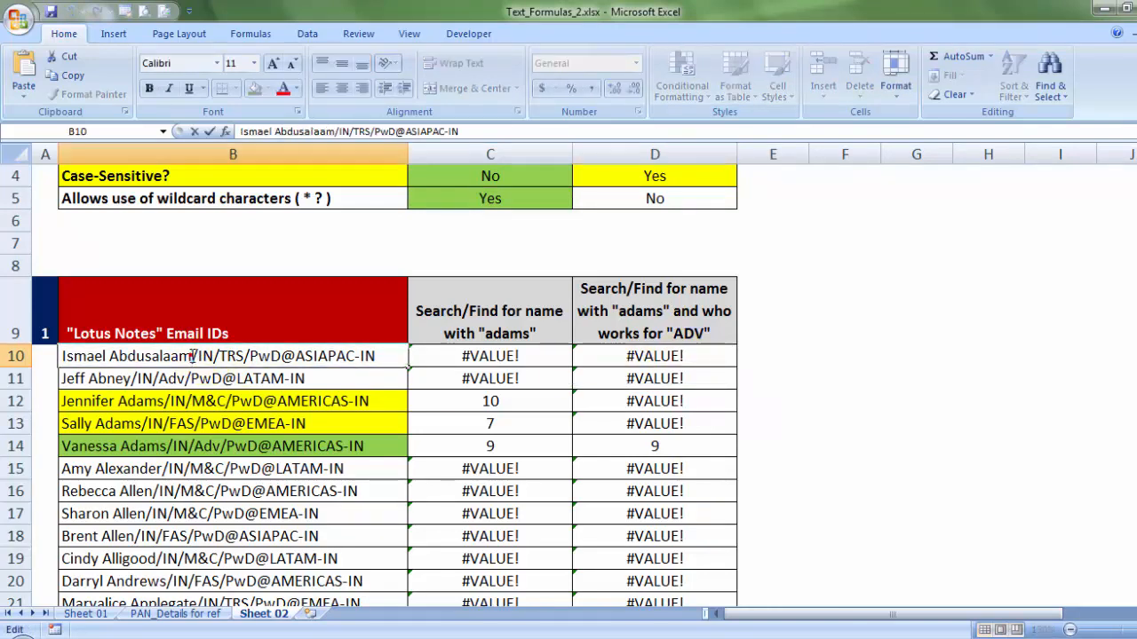
pyautogui.moveTo(190, 356); pyautogui.dragTo(217, 356)
pyautogui.moveTo(221, 356); pyautogui.dragTo(221, 356)
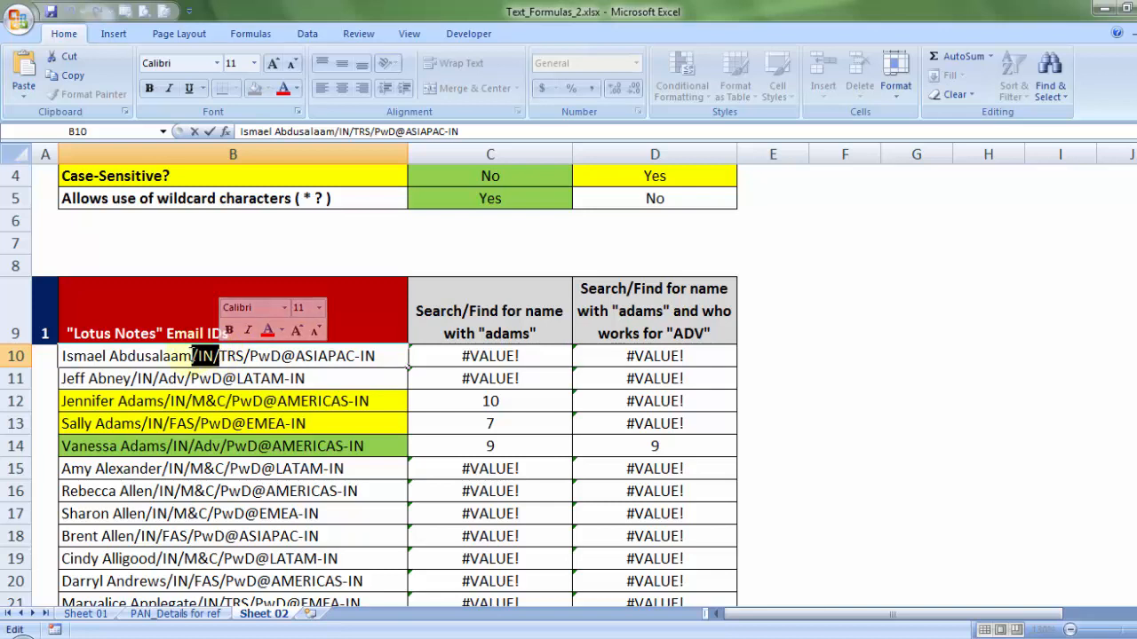
pyautogui.click(192, 353)
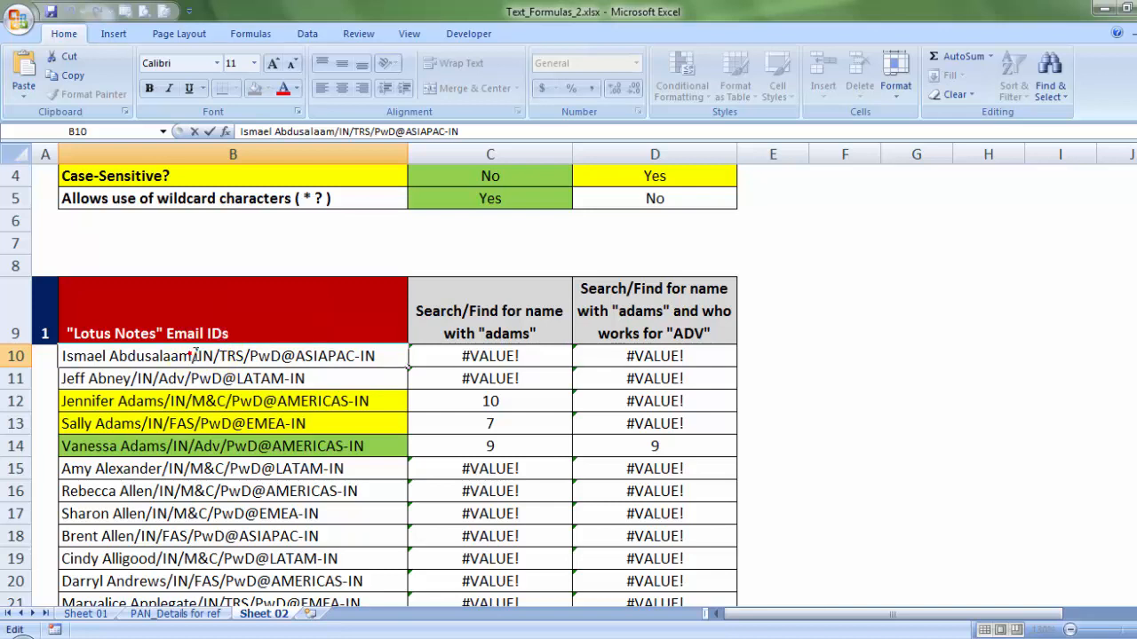
# Replace the asterisk in D10's SEARCH formula with four question marks (????) and fill the formula down column D.
pyautogui.click(601, 356)
pyautogui.doubleClick(661, 356)
pyautogui.doubleClick(680, 357)
pyautogui.write('???adv",B10')
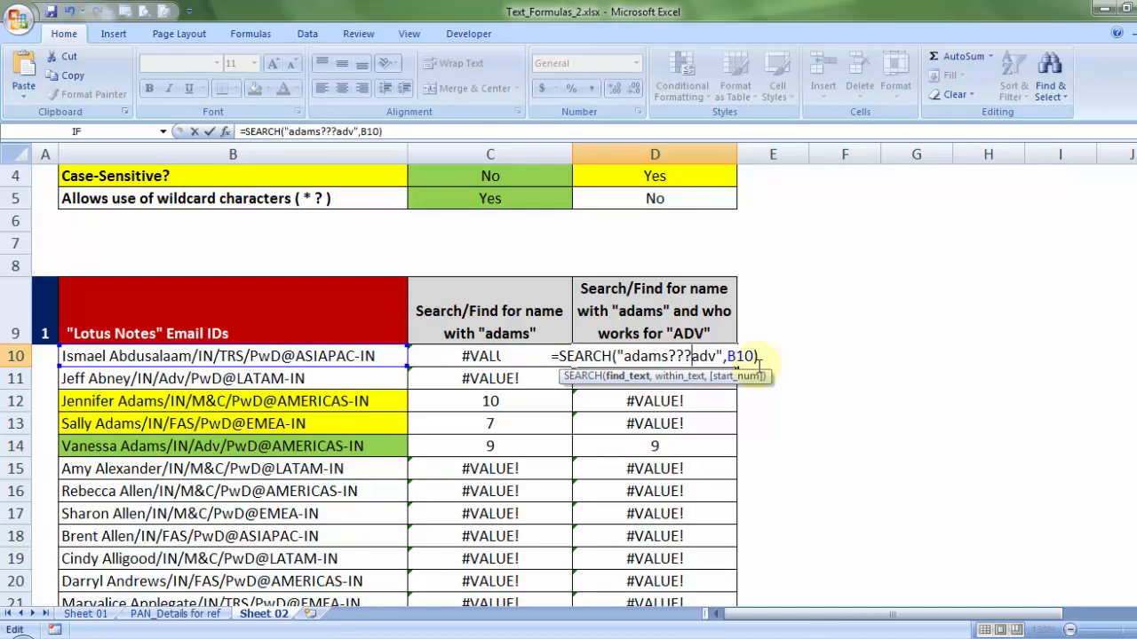
pyautogui.write('?')
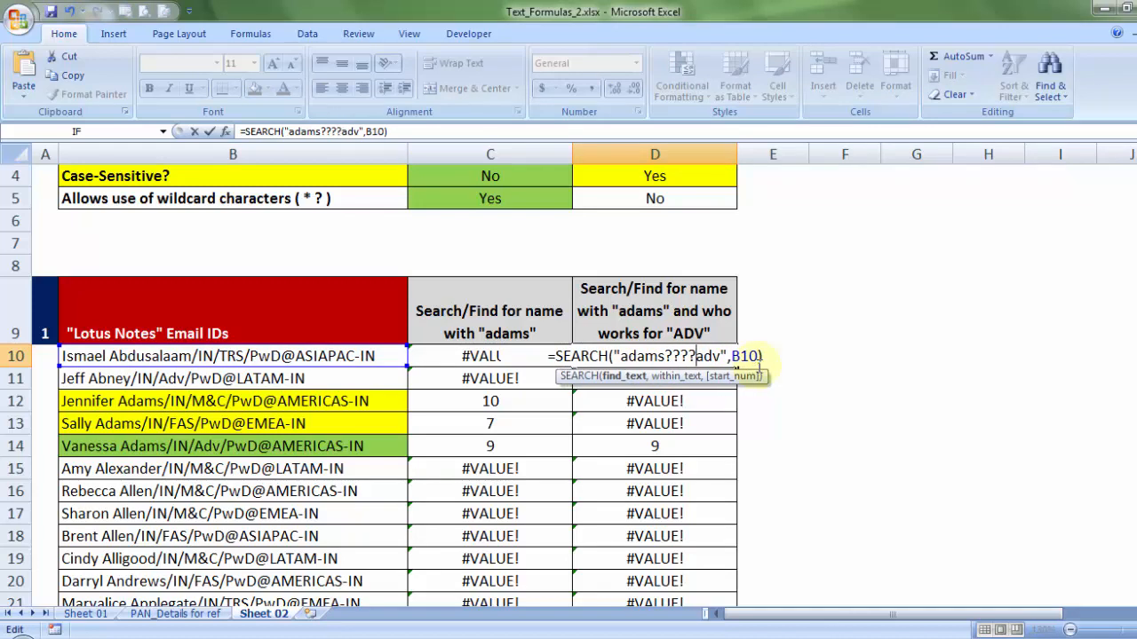
pyautogui.press('Return')
pyautogui.click(690, 351)
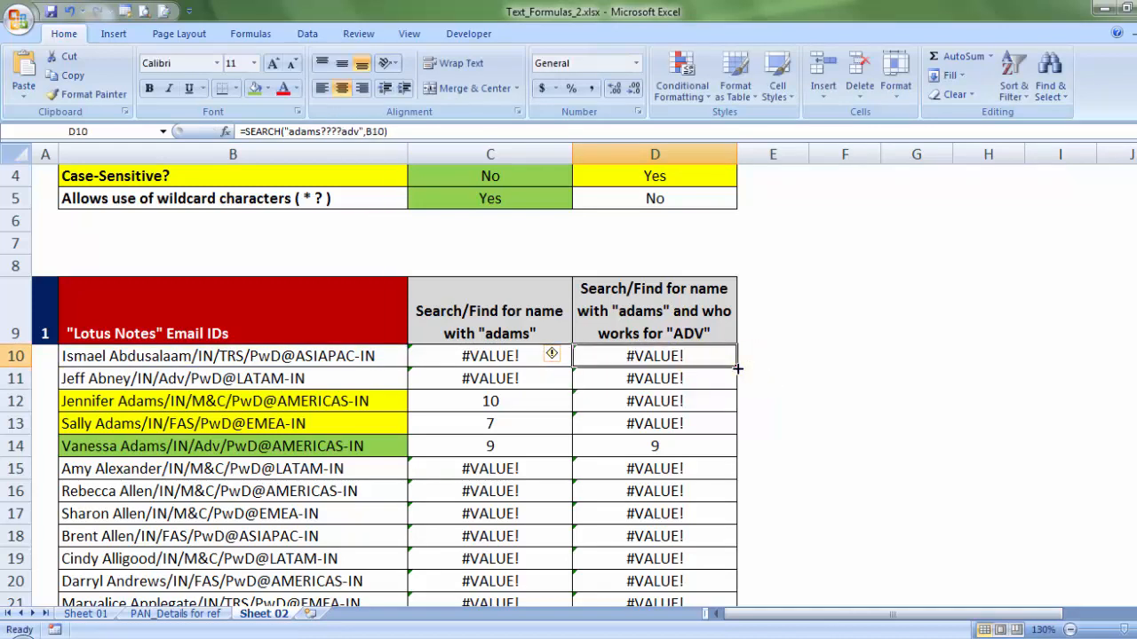
pyautogui.doubleClick(736, 366)
# Check the filled-down SEARCH formula in D14 without changing it.
pyautogui.press('Up')
pyautogui.doubleClick(685, 451)
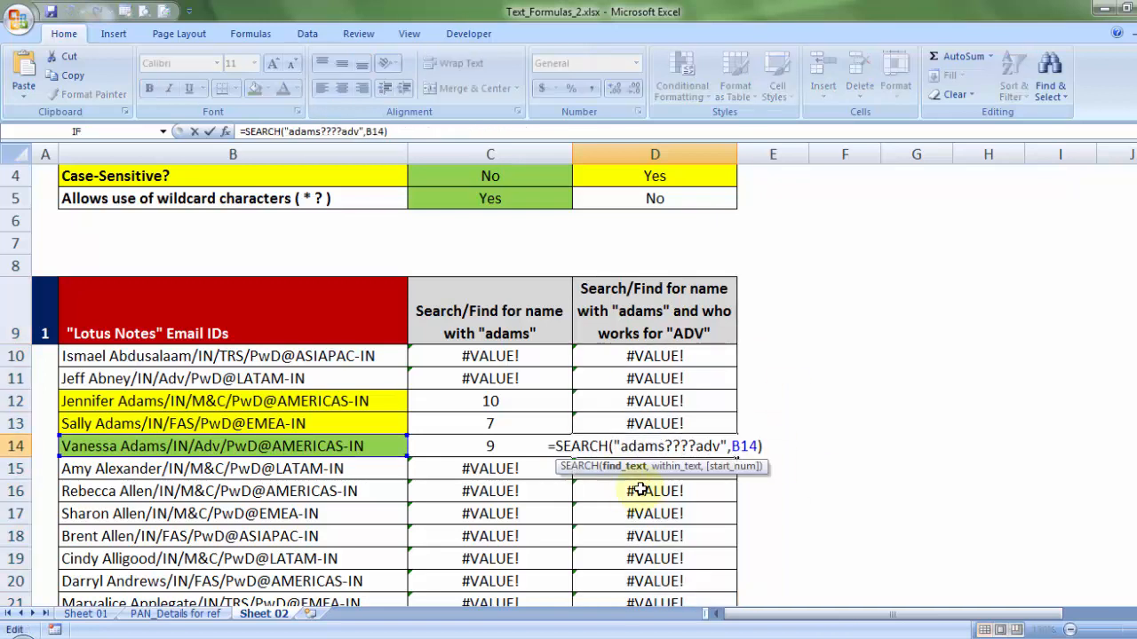
pyautogui.press('Escape')
# Try the four-question-mark match with IN before the department code changed to INDIA in B14, and undo the edit.
pyautogui.doubleClick(190, 449)
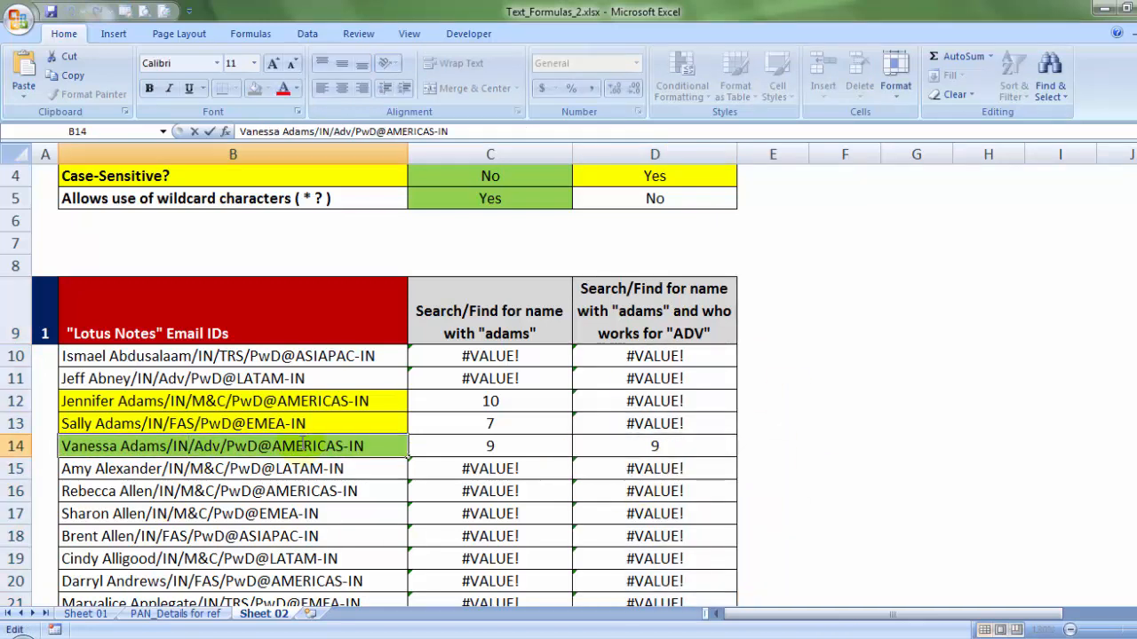
pyautogui.write('DIA')
pyautogui.click(199, 489)
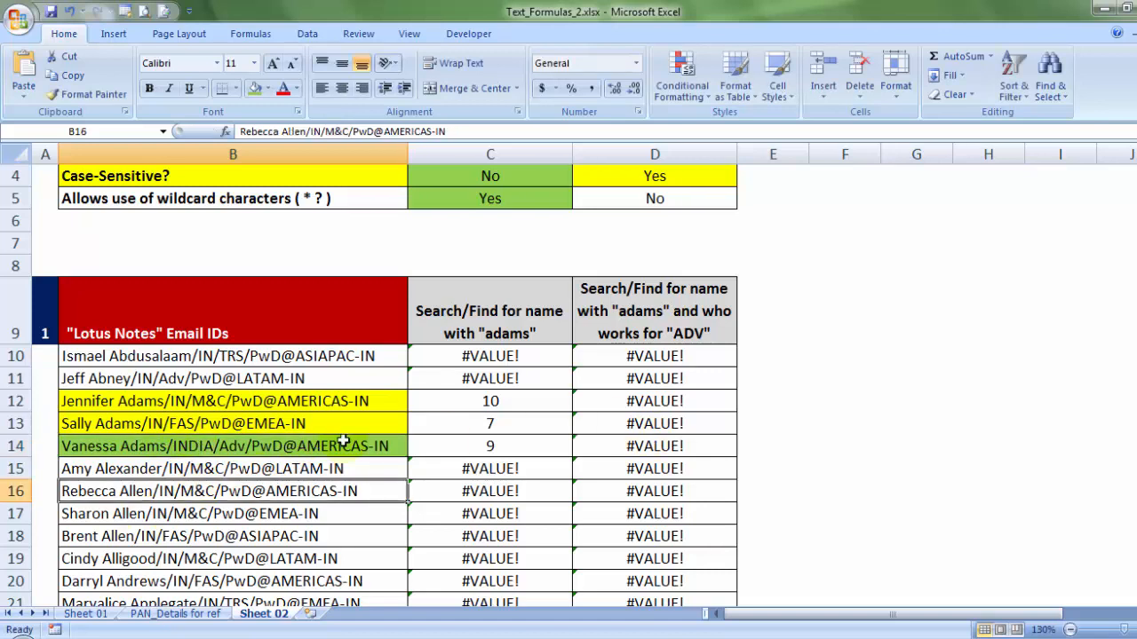
pyautogui.doubleClick(214, 448)
pyautogui.moveTo(171, 445); pyautogui.dragTo(214, 448)
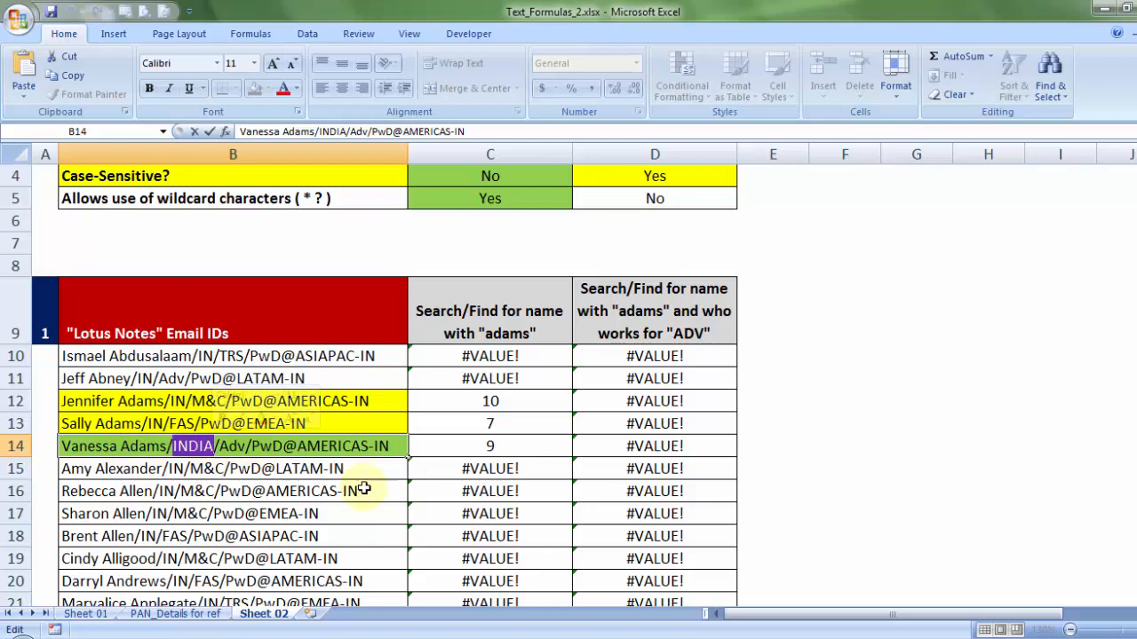
pyautogui.press('Escape')
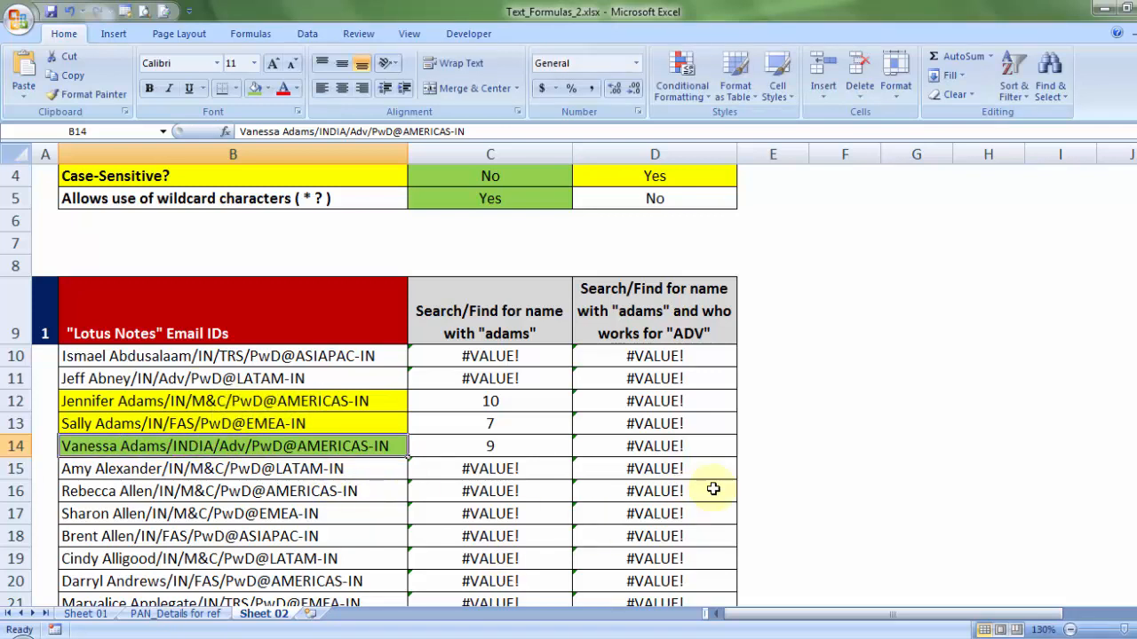
pyautogui.hotkey('ctrl', 'z')
# Review the SEARCH() answers on case sensitivity and wildcard use in C3:C5 of the comparison table.
pyautogui.scroll(1, 591, 247)
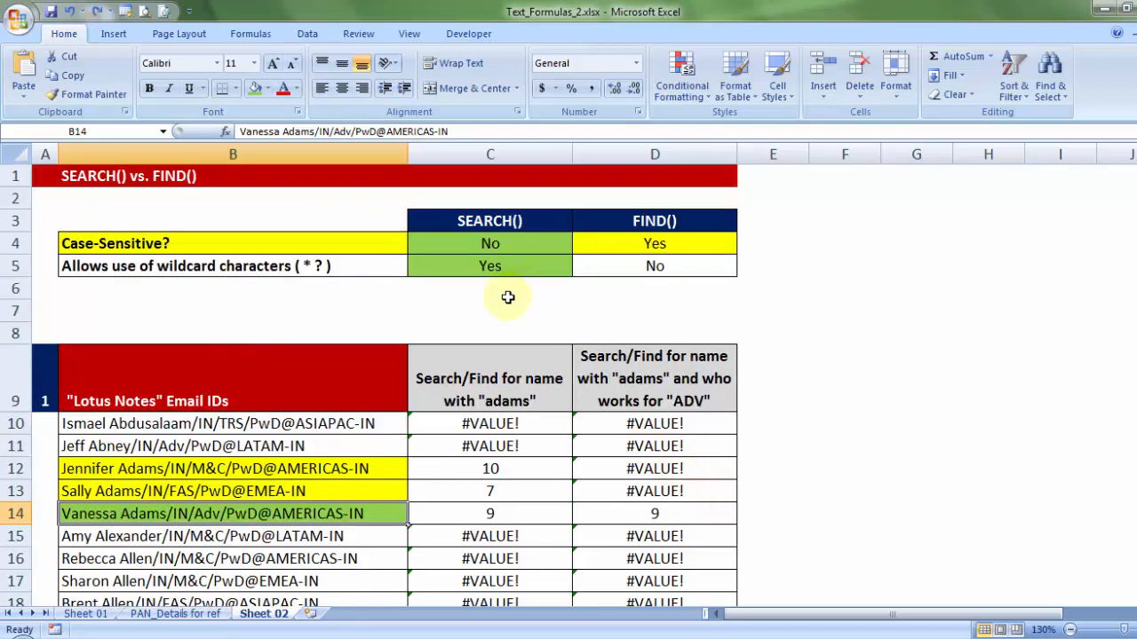
pyautogui.click(511, 313)
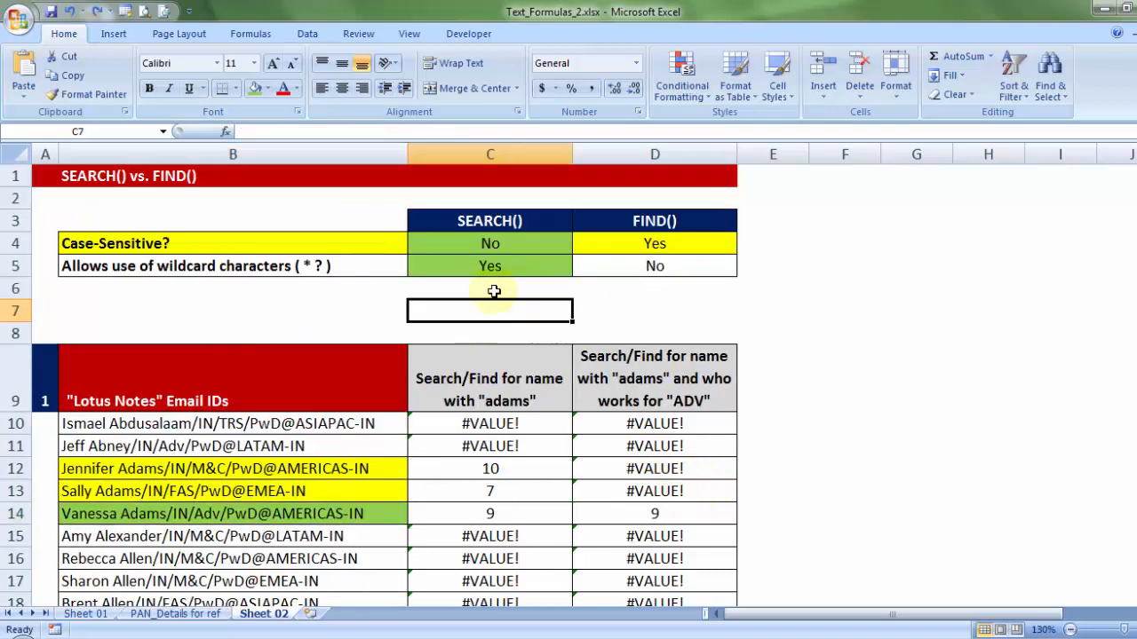
pyautogui.moveTo(484, 222); pyautogui.dragTo(484, 266)
pyautogui.click(481, 315)
pyautogui.scroll(-1, 481, 315)
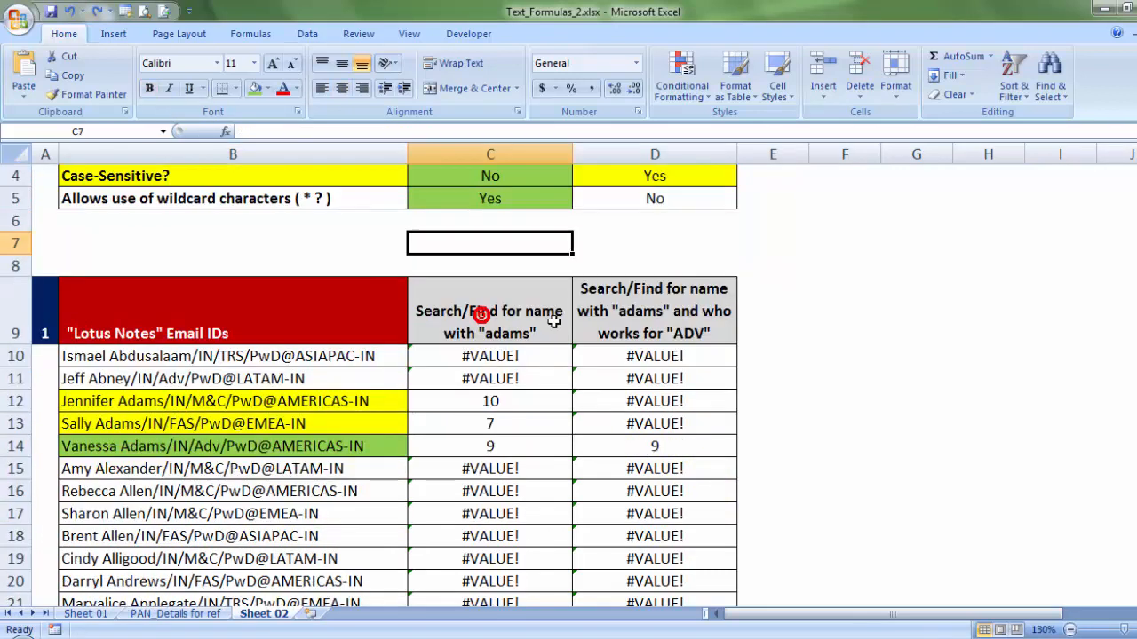
pyautogui.scroll(1, 559, 322)
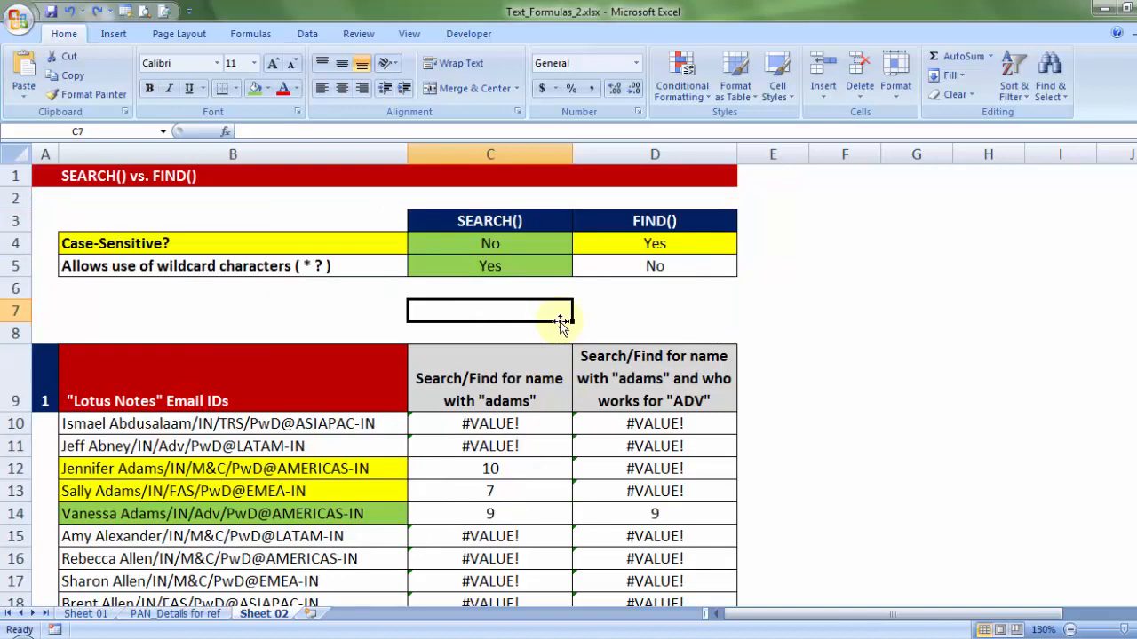